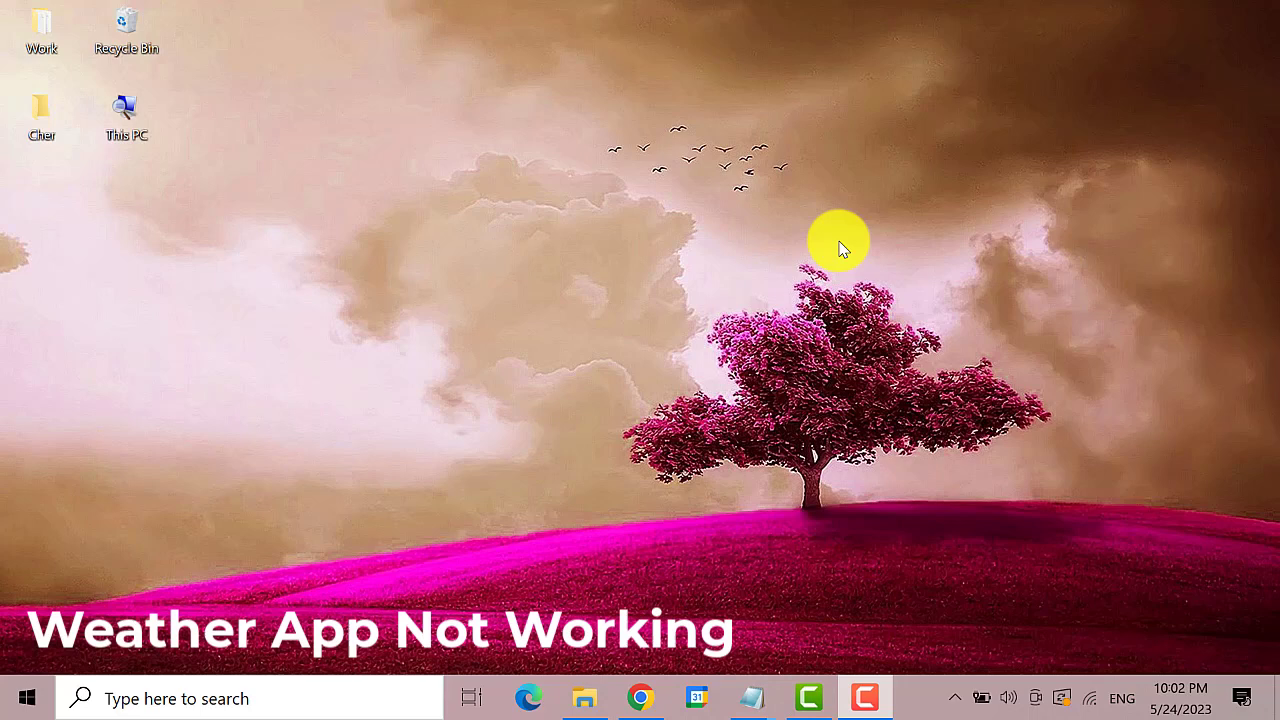
Launch Settings from the Start menu and go to the Update & Security section
left_click(22, 698)
mouse_move(86, 594)
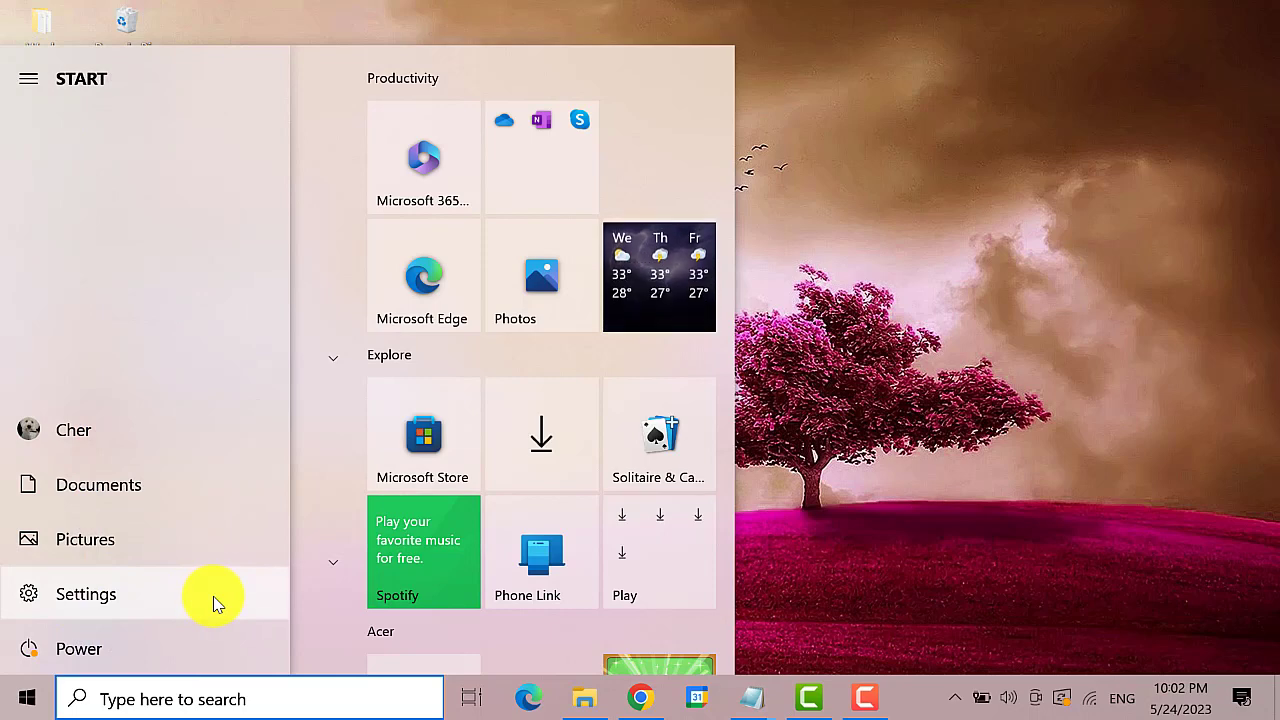
left_click(213, 598)
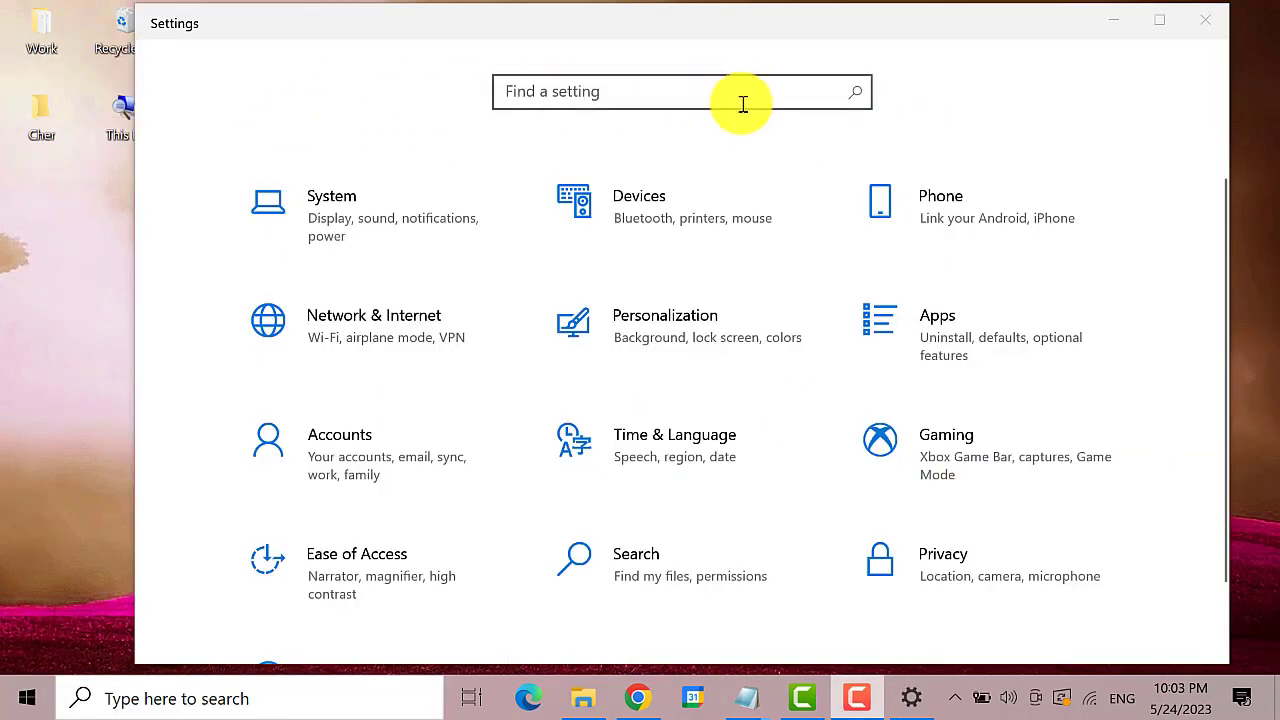
scroll(425, 370, "down", 2)
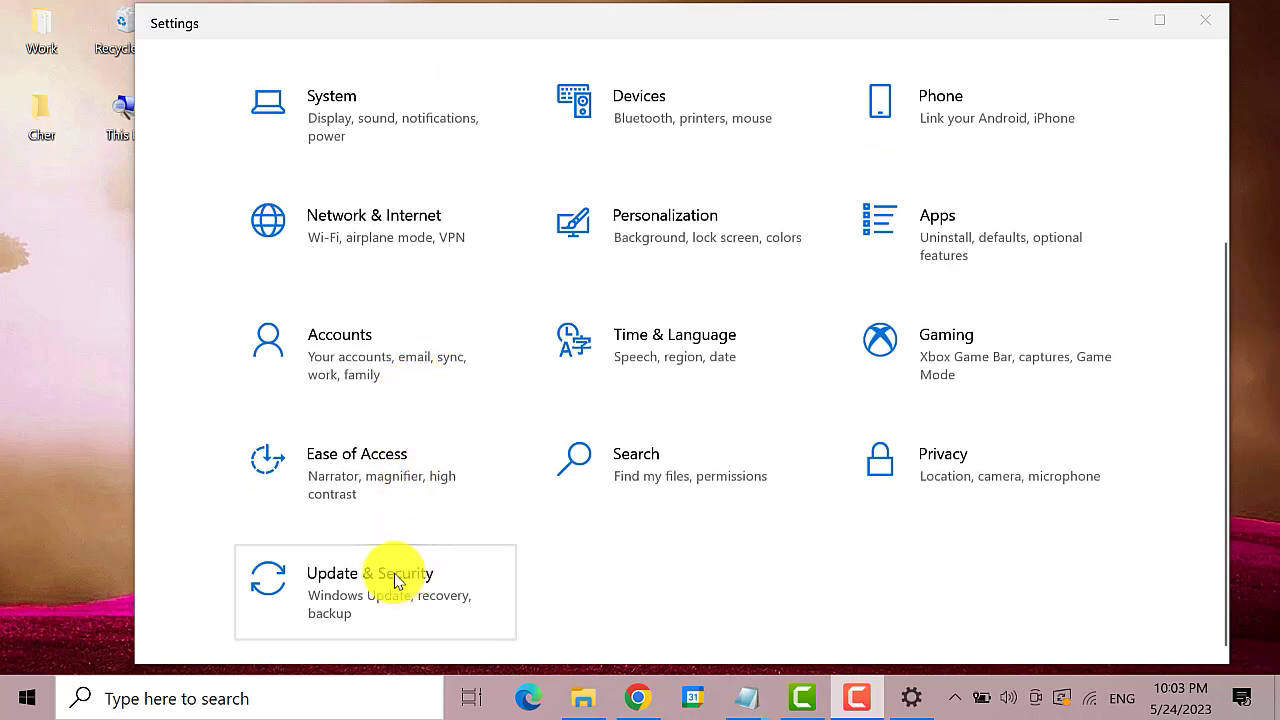
left_click(429, 610)
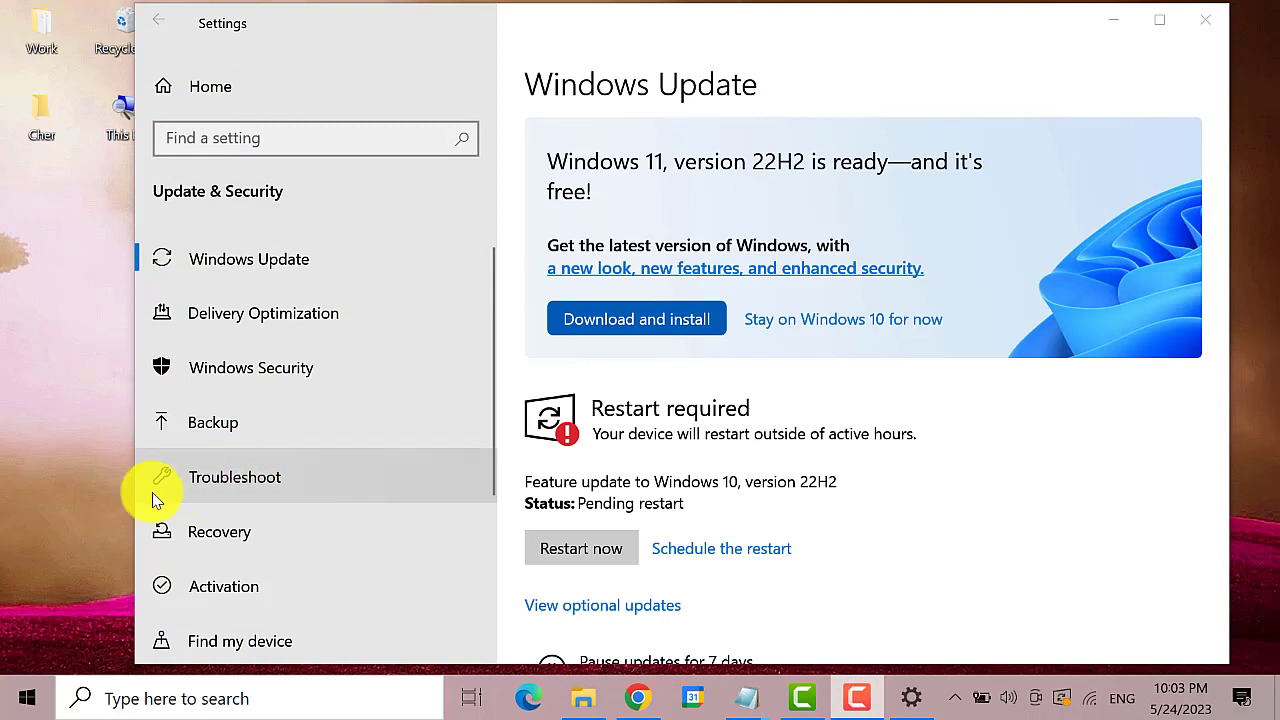
Under Troubleshoot's additional troubleshooters, expand the Windows Store Apps entry
left_click(394, 489)
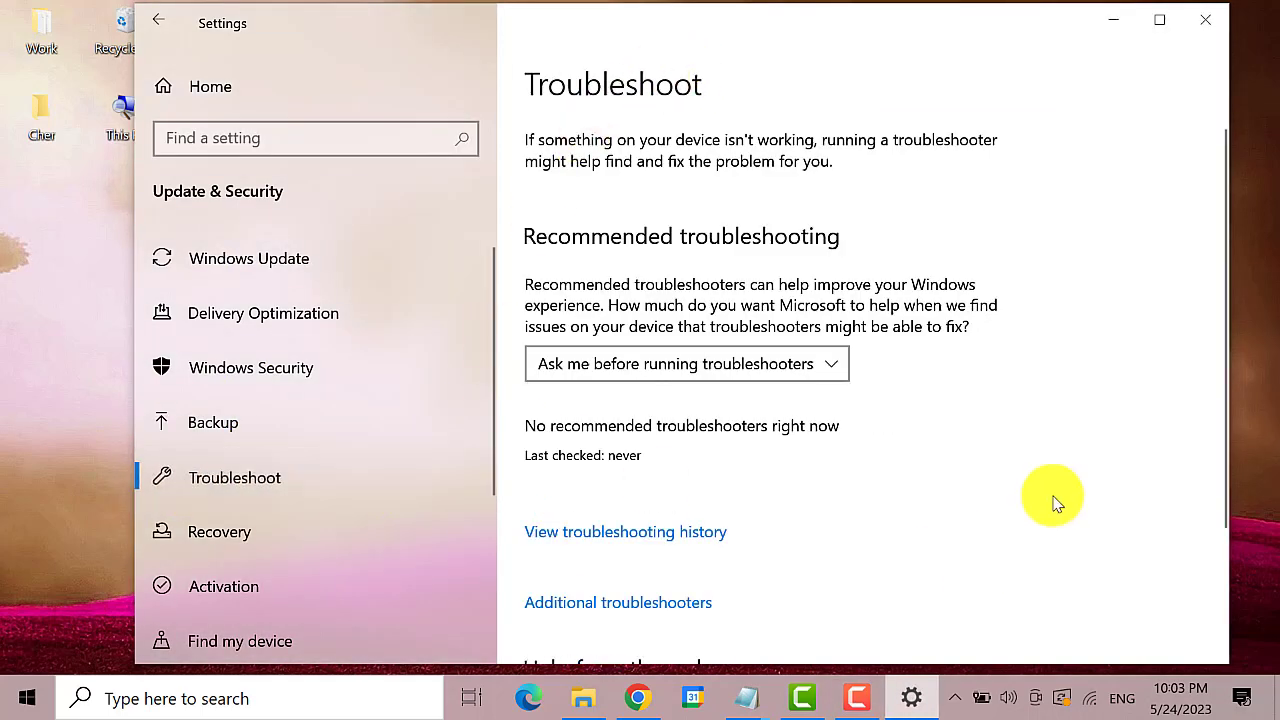
scroll(680, 360, "down", 2)
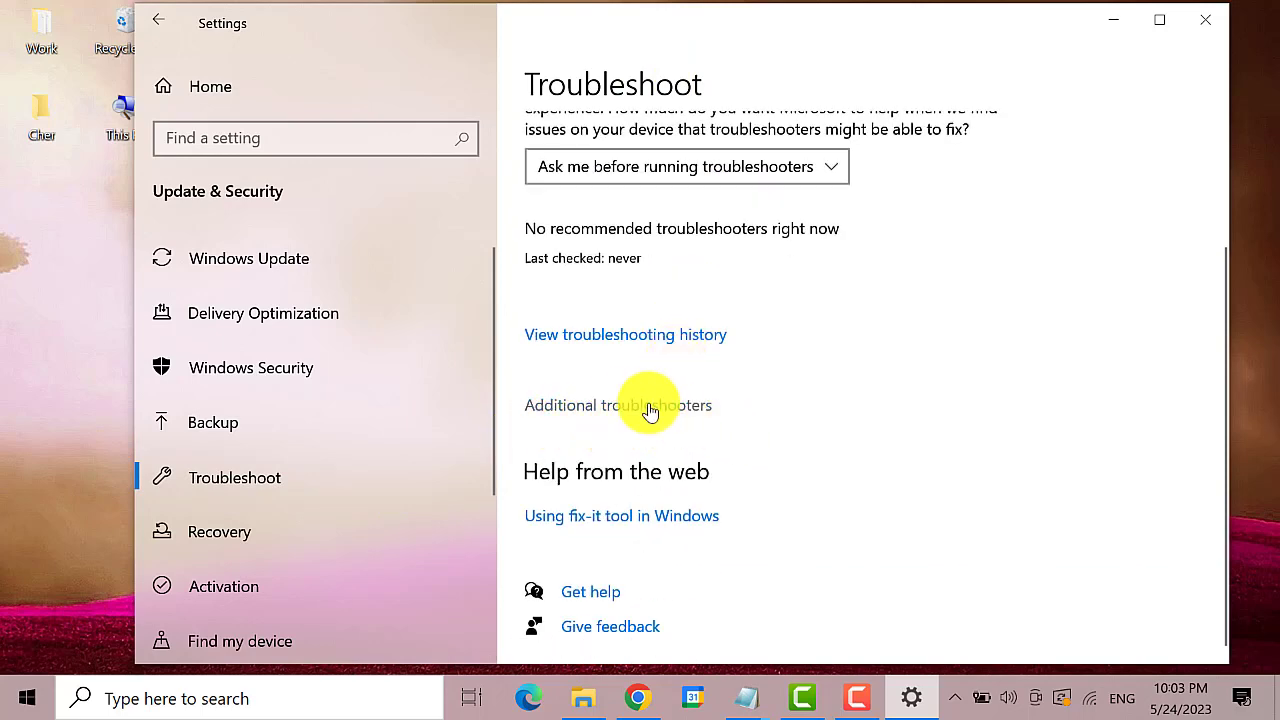
left_click(650, 407)
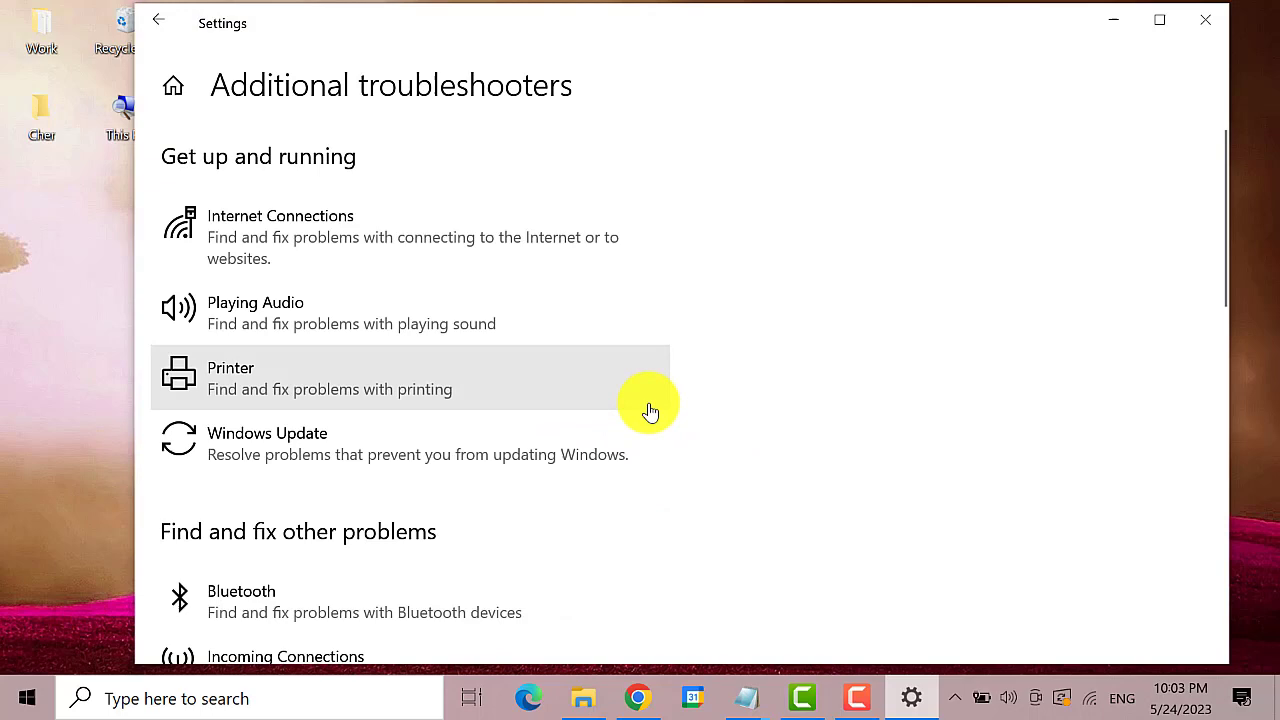
scroll(320, 230, "down", 2)
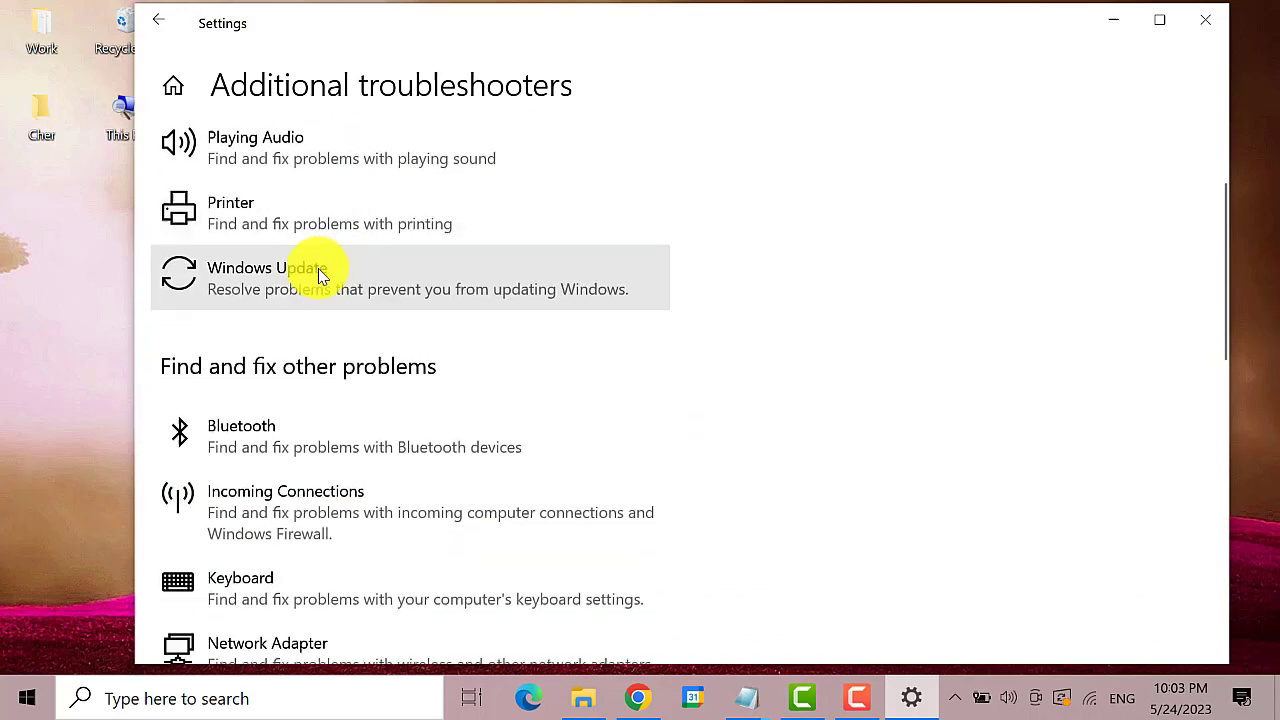
scroll(308, 338, "down", 2)
scroll(308, 338, "down", 2)
scroll(308, 340, "down", 2)
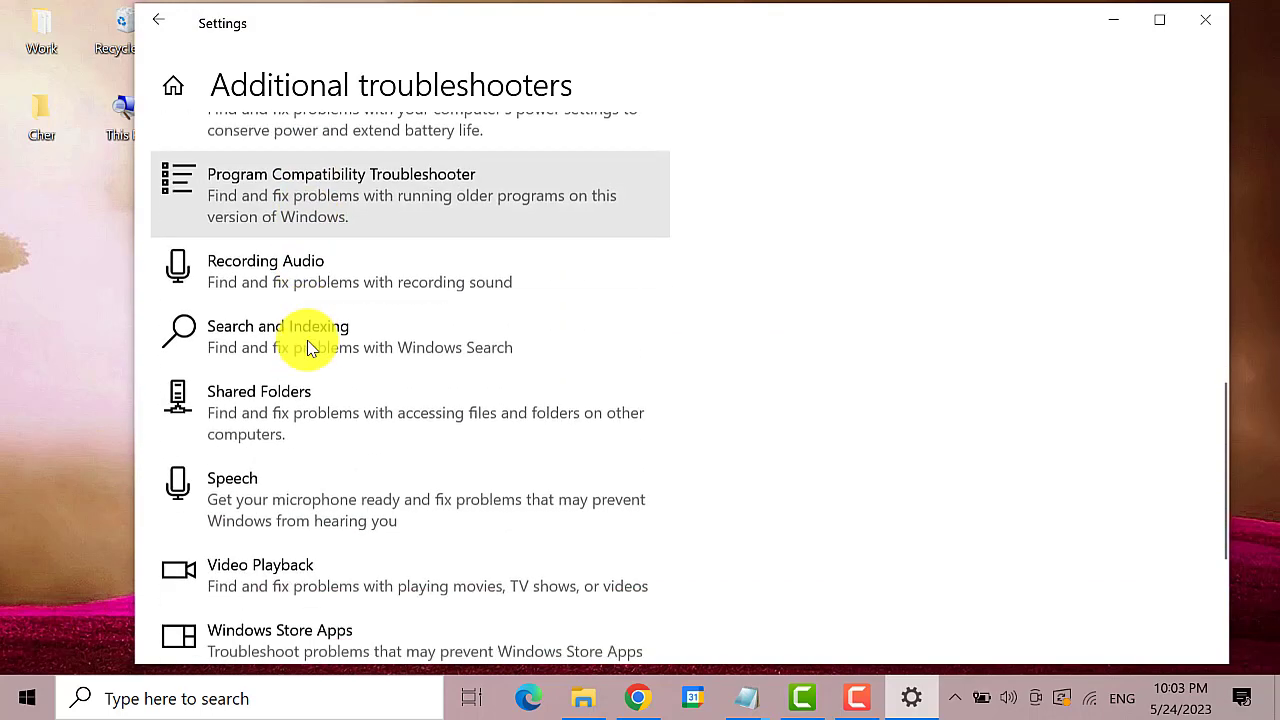
scroll(308, 345, "down", 2)
scroll(308, 348, "down", 1)
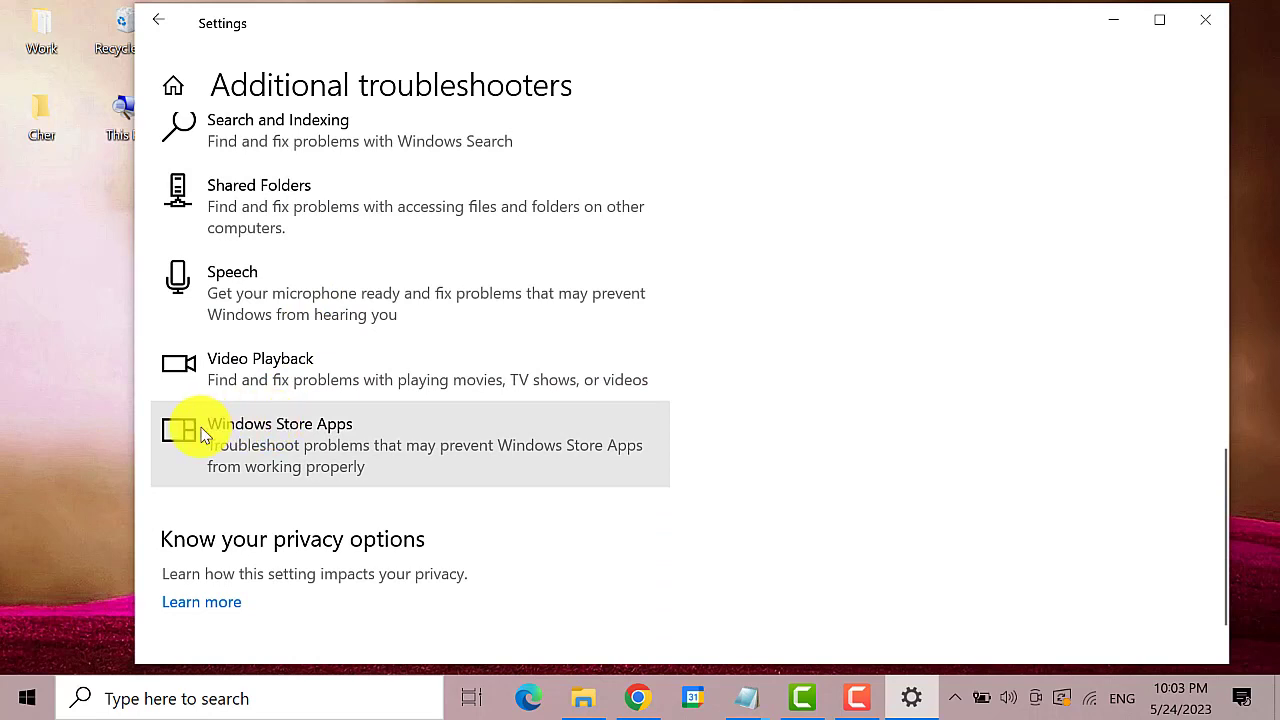
left_click(427, 433)
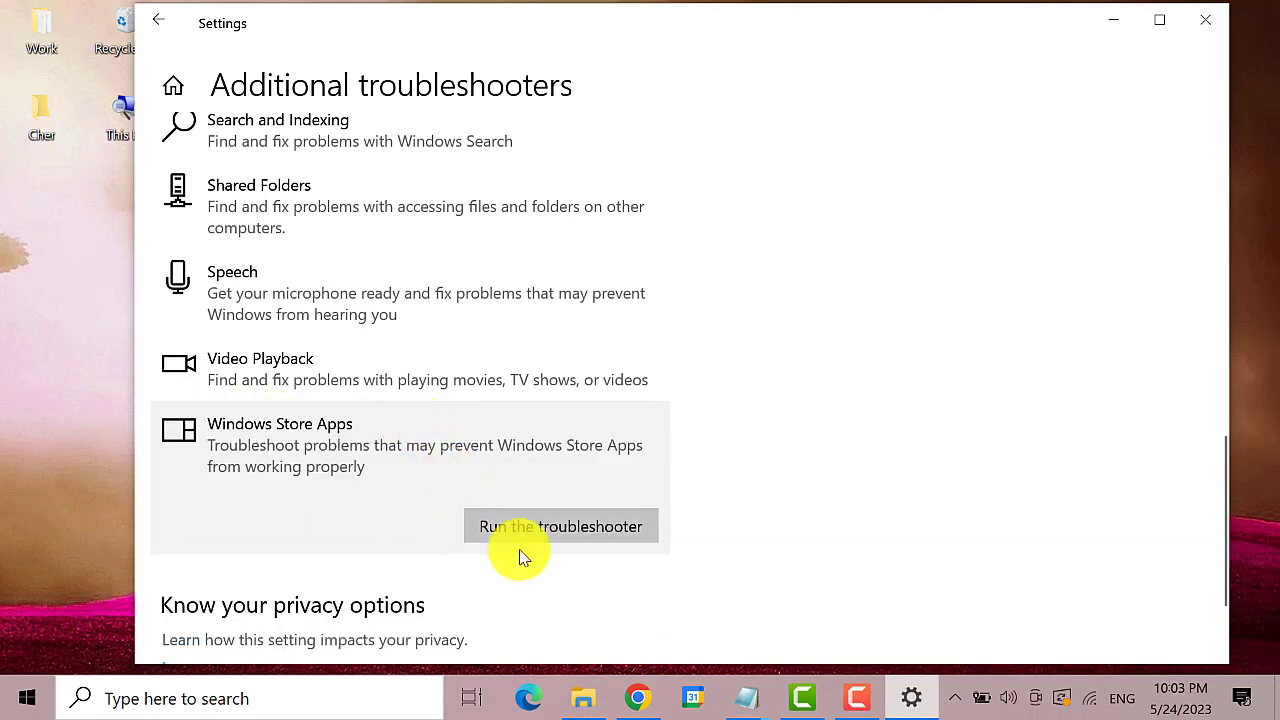
Run the Windows Store Apps troubleshooter past the Reset an app prompt, then close Settings
left_click(603, 527)
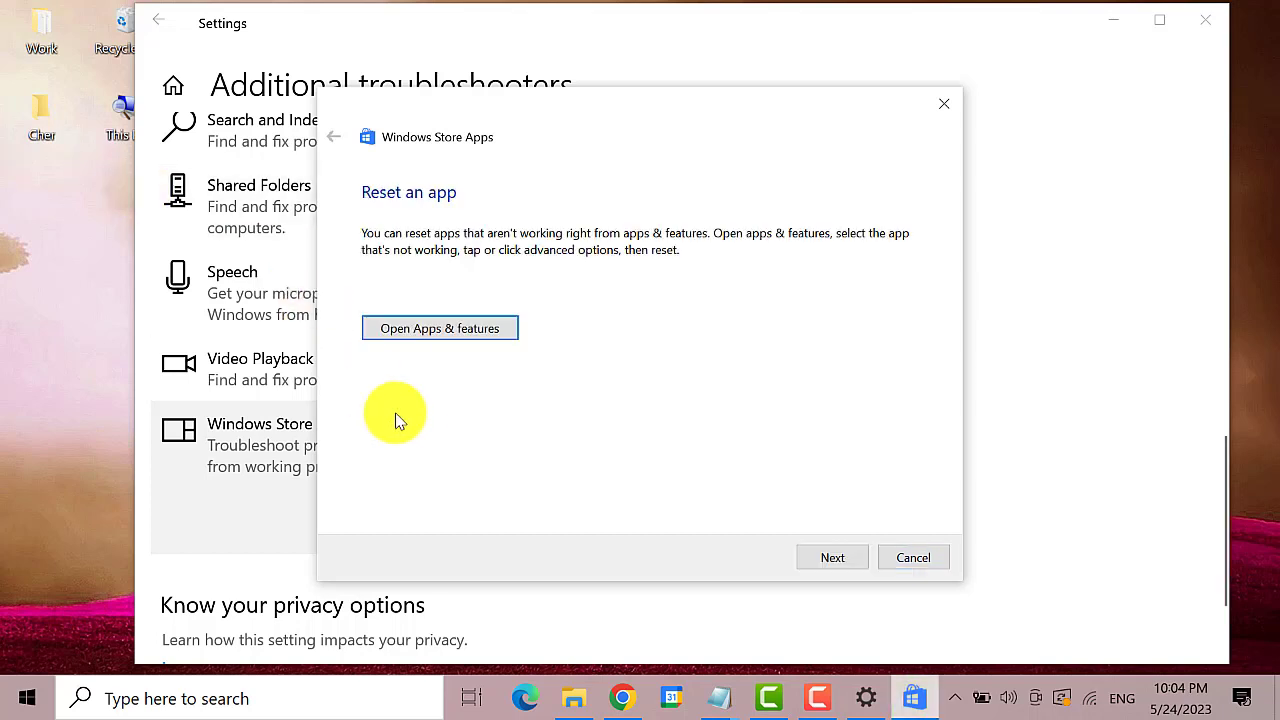
left_click(855, 545)
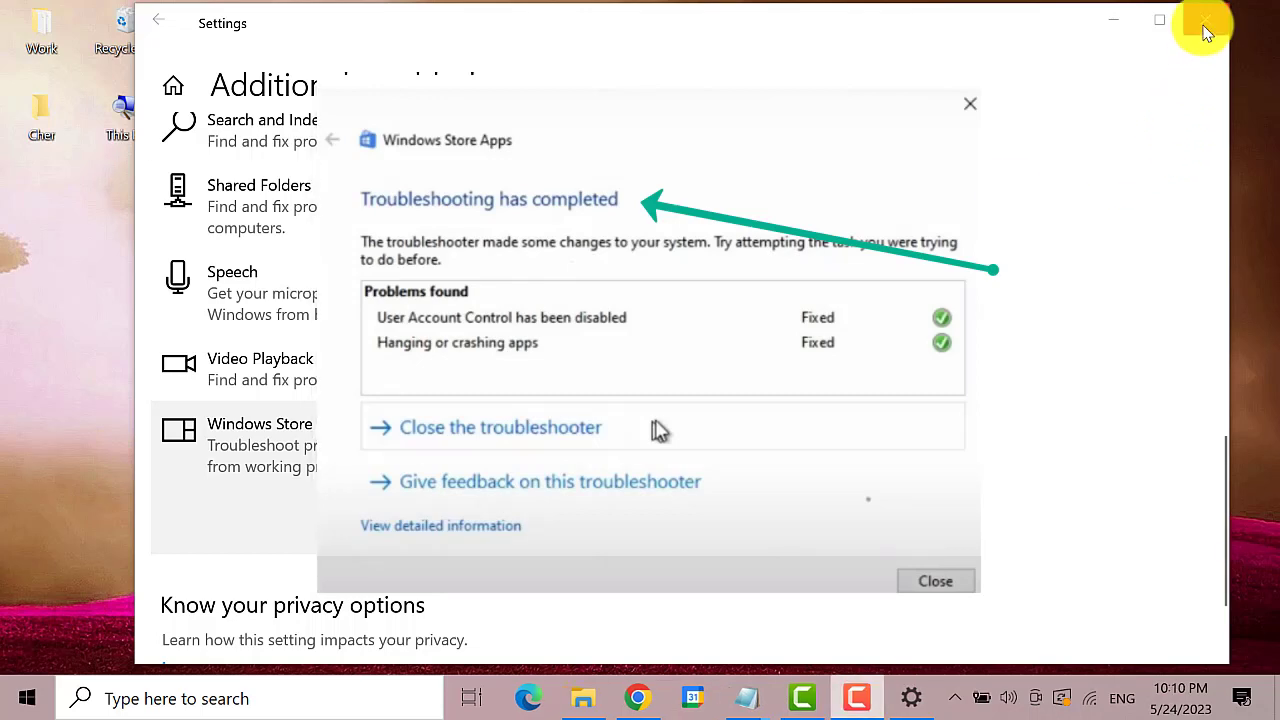
left_click(1205, 30)
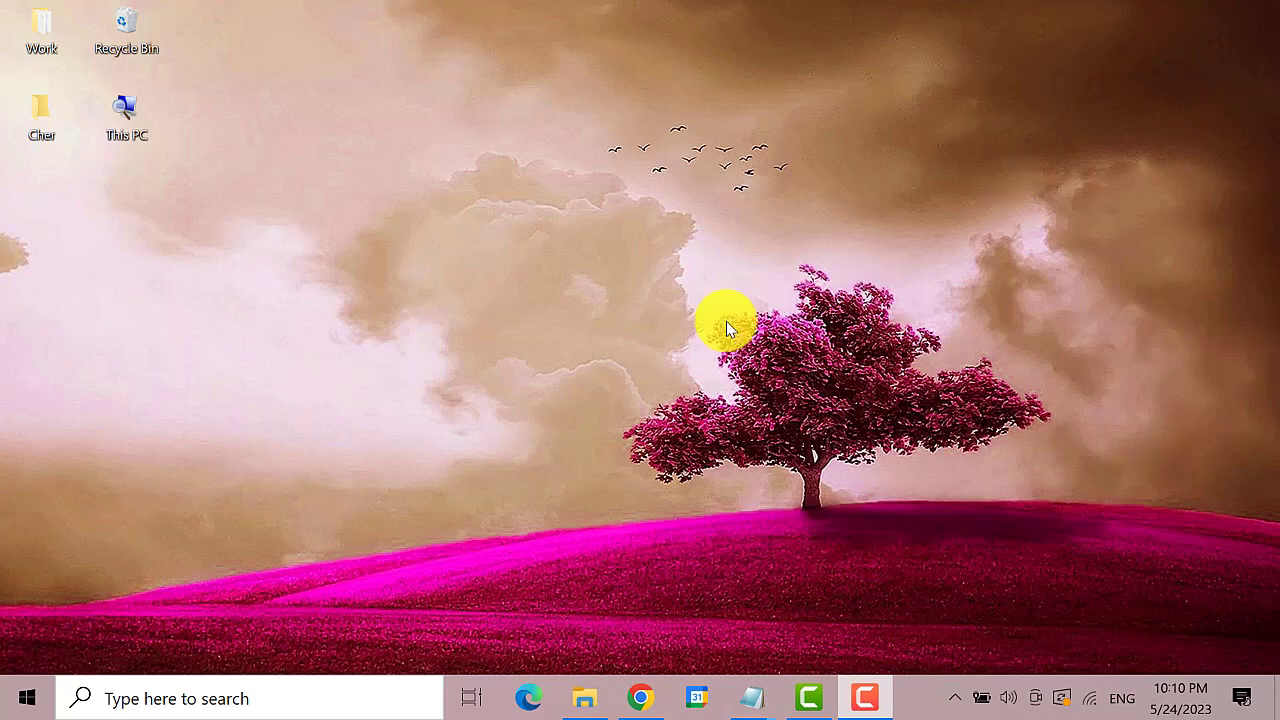
Relaunch Settings from Start and go to the Apps & features page
left_click(30, 703)
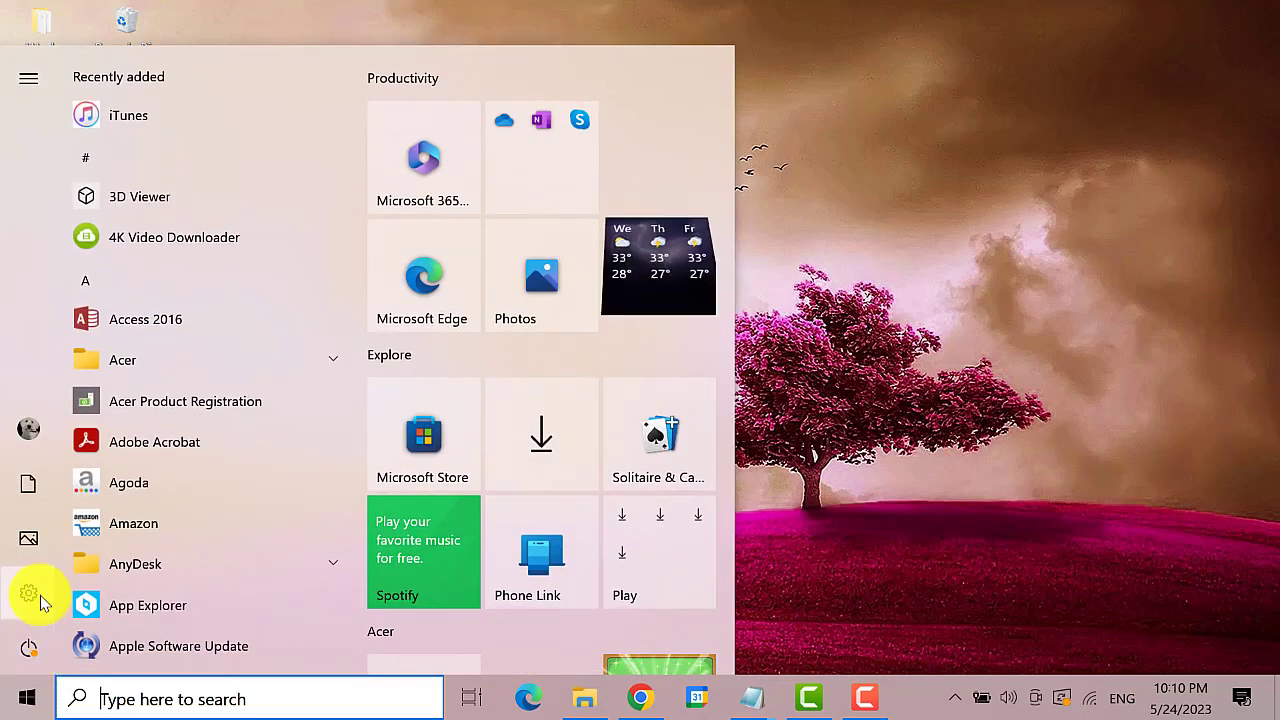
mouse_move(28, 594)
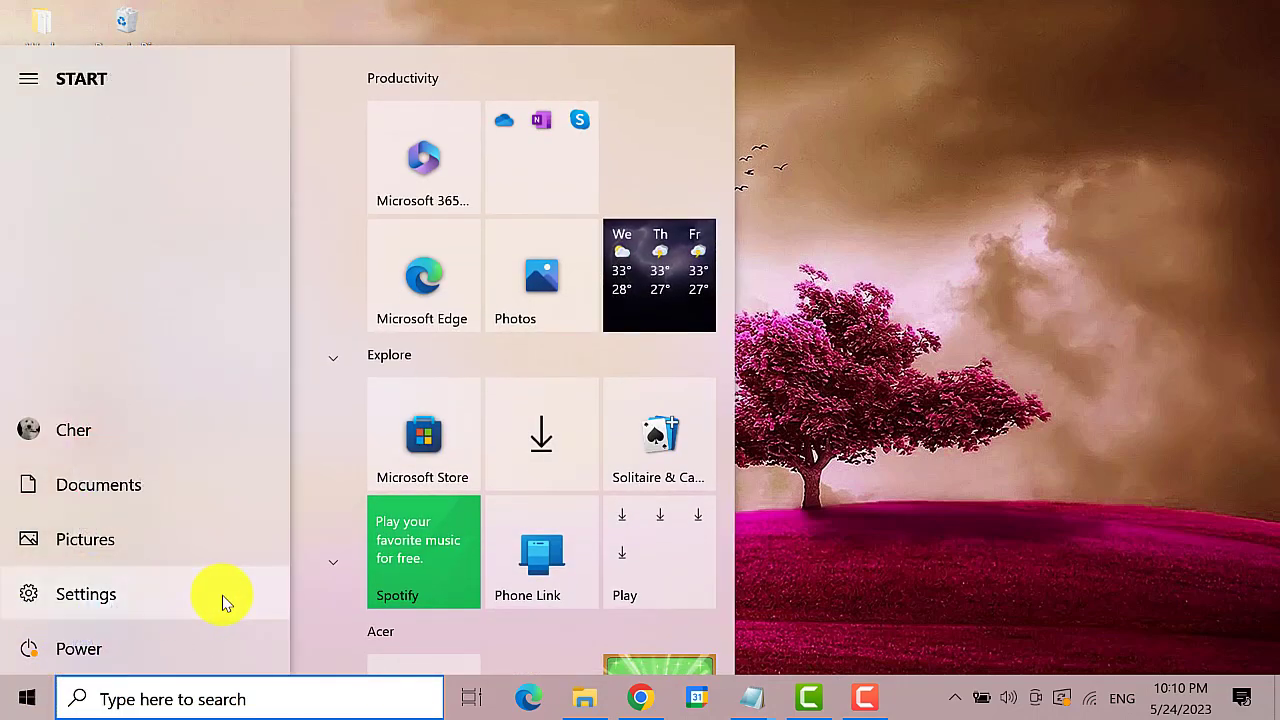
left_click(224, 600)
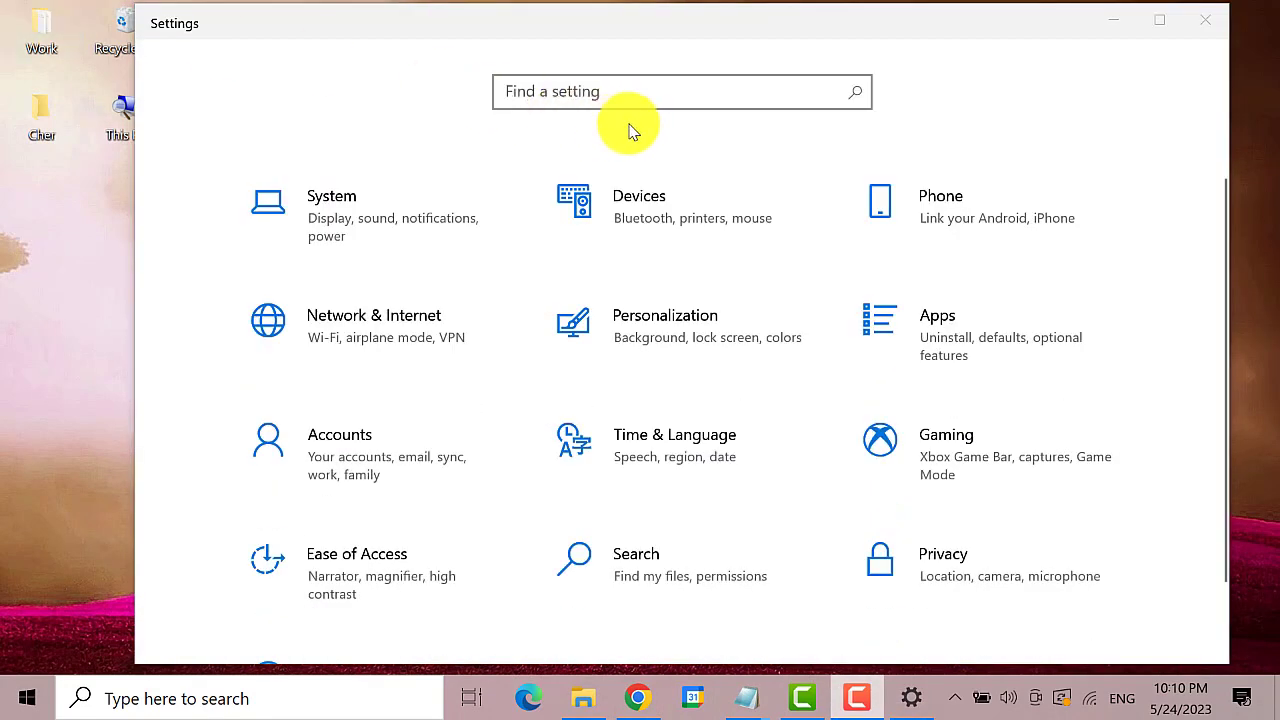
left_click(1070, 321)
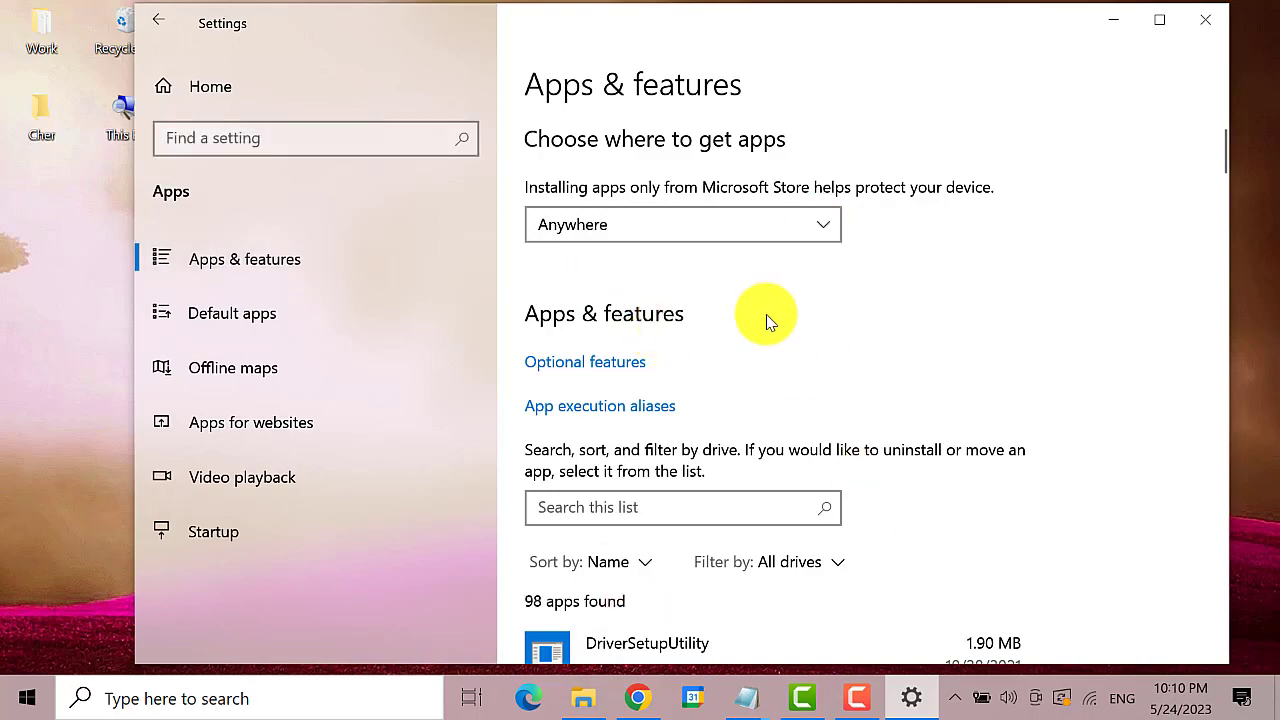
Scroll the installed apps list down to Weather and expand its entry
scroll(766, 320, "down", 5)
scroll(766, 371, "down", 3)
scroll(761, 380, "down", 3)
scroll(761, 382, "down", 5)
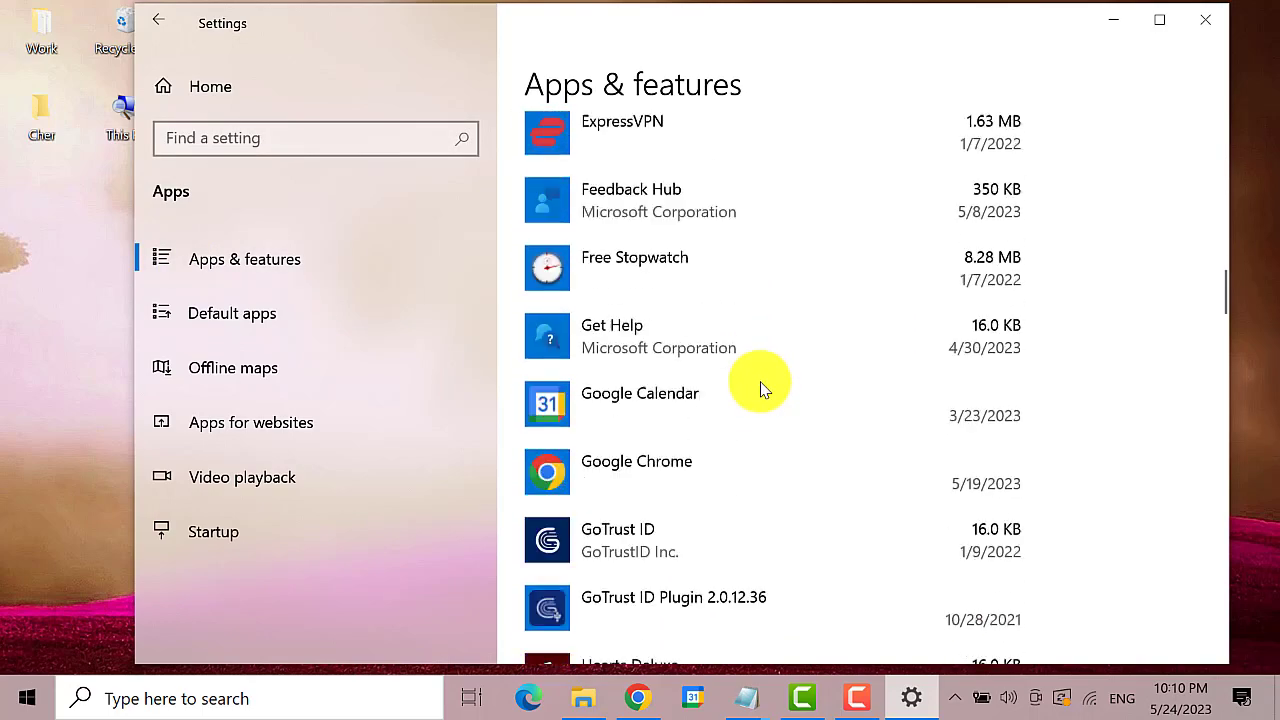
scroll(761, 384, "down", 5)
scroll(760, 386, "down", 3)
scroll(760, 386, "down", 3)
scroll(760, 386, "down", 2)
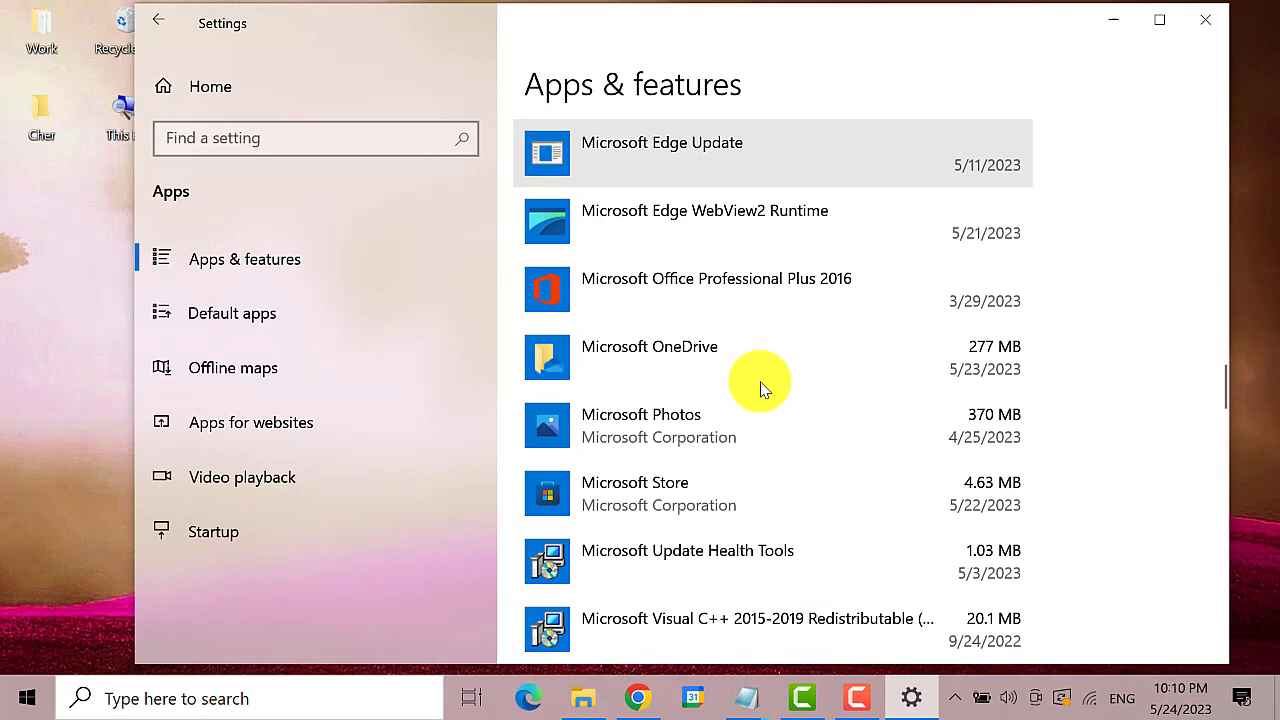
scroll(760, 386, "down", 5)
scroll(760, 386, "down", 5)
scroll(760, 386, "down", 5)
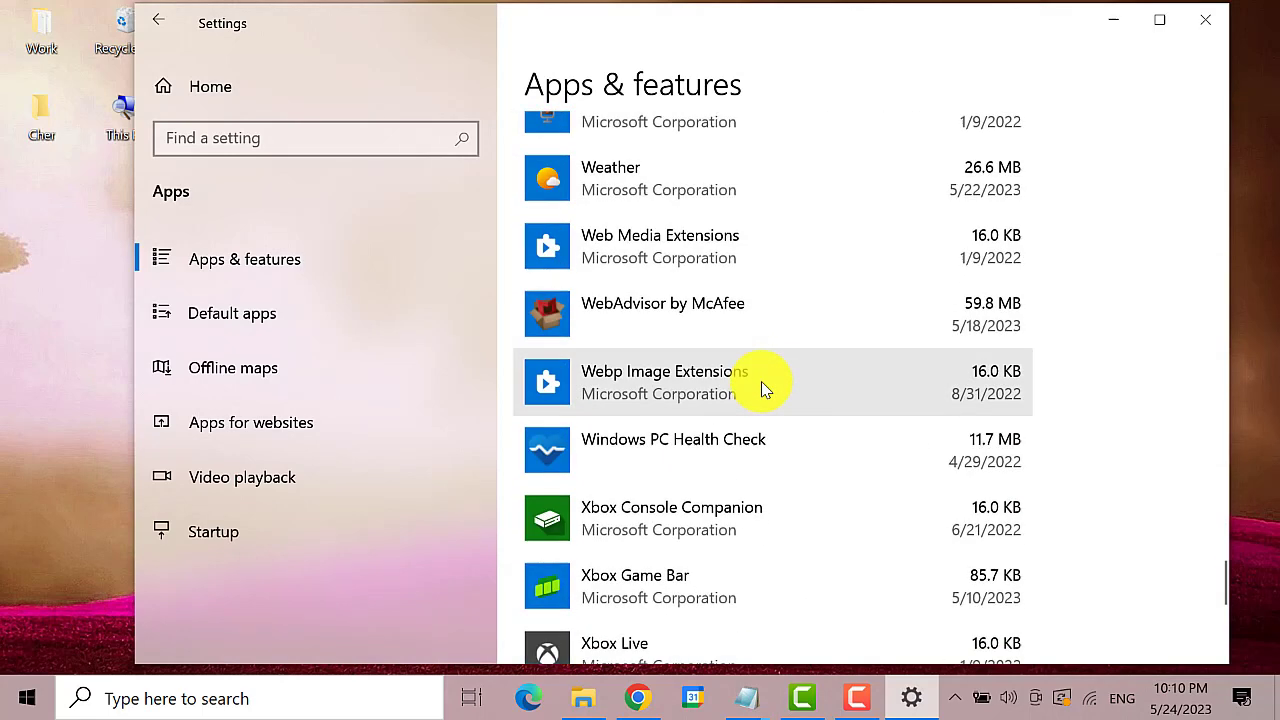
scroll(750, 370, "up", 3)
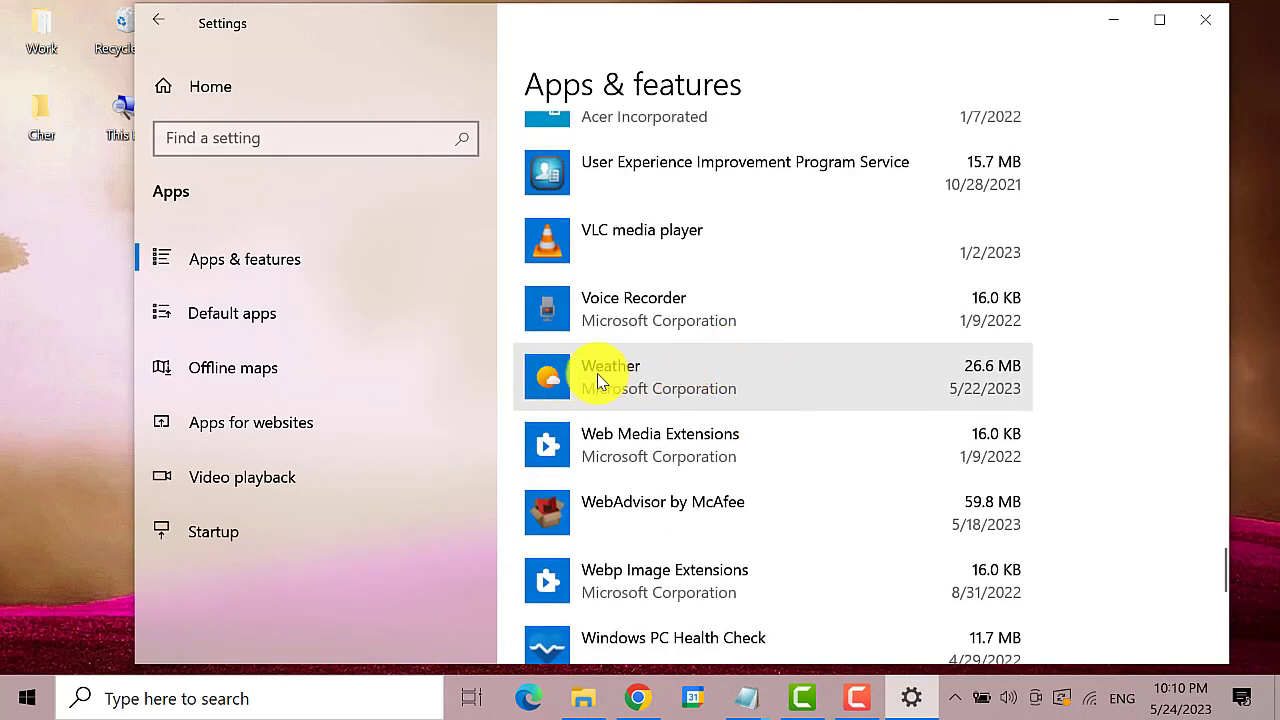
left_click(752, 374)
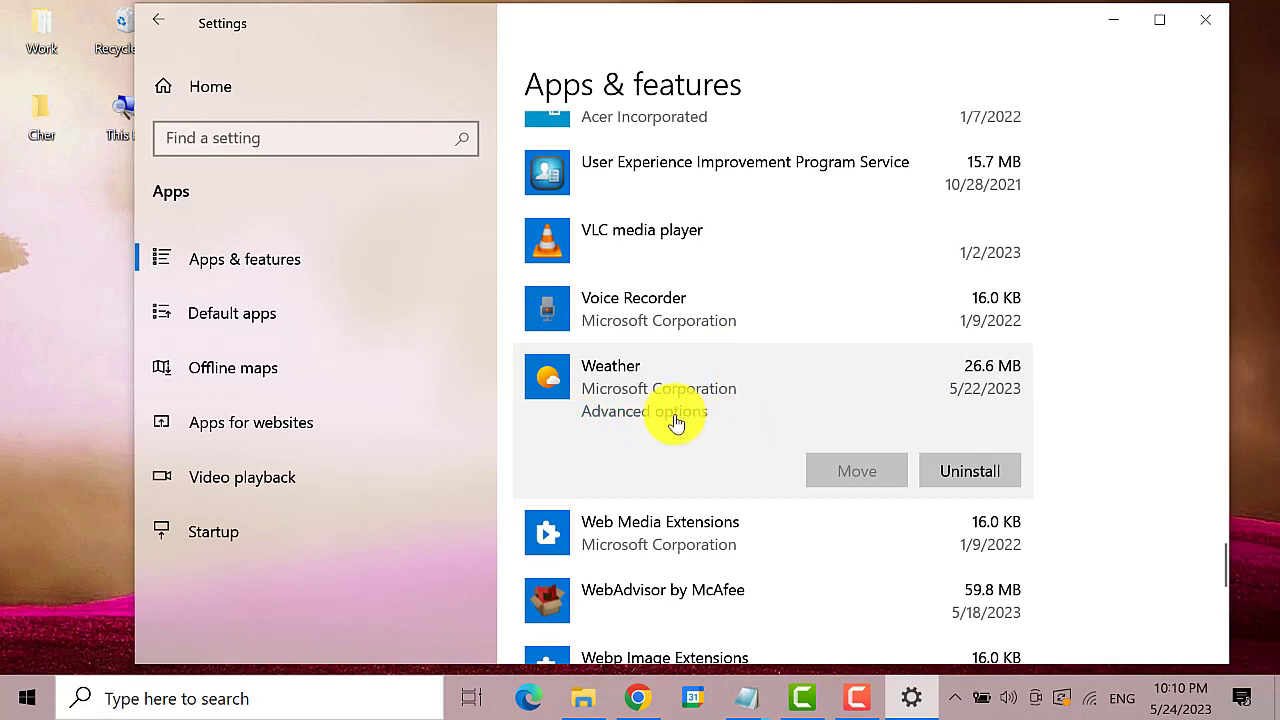
Reset the Weather app's data from its Advanced options page, then close Settings
left_click(676, 413)
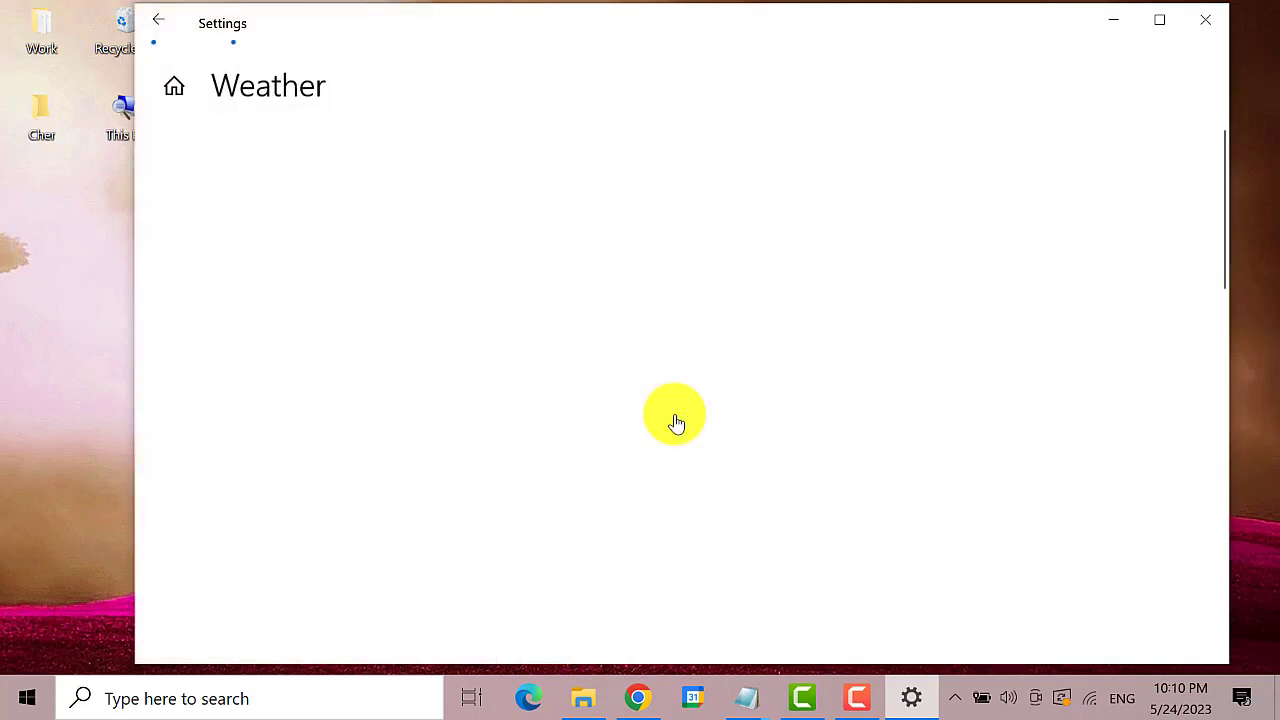
scroll(288, 260, "down", 1)
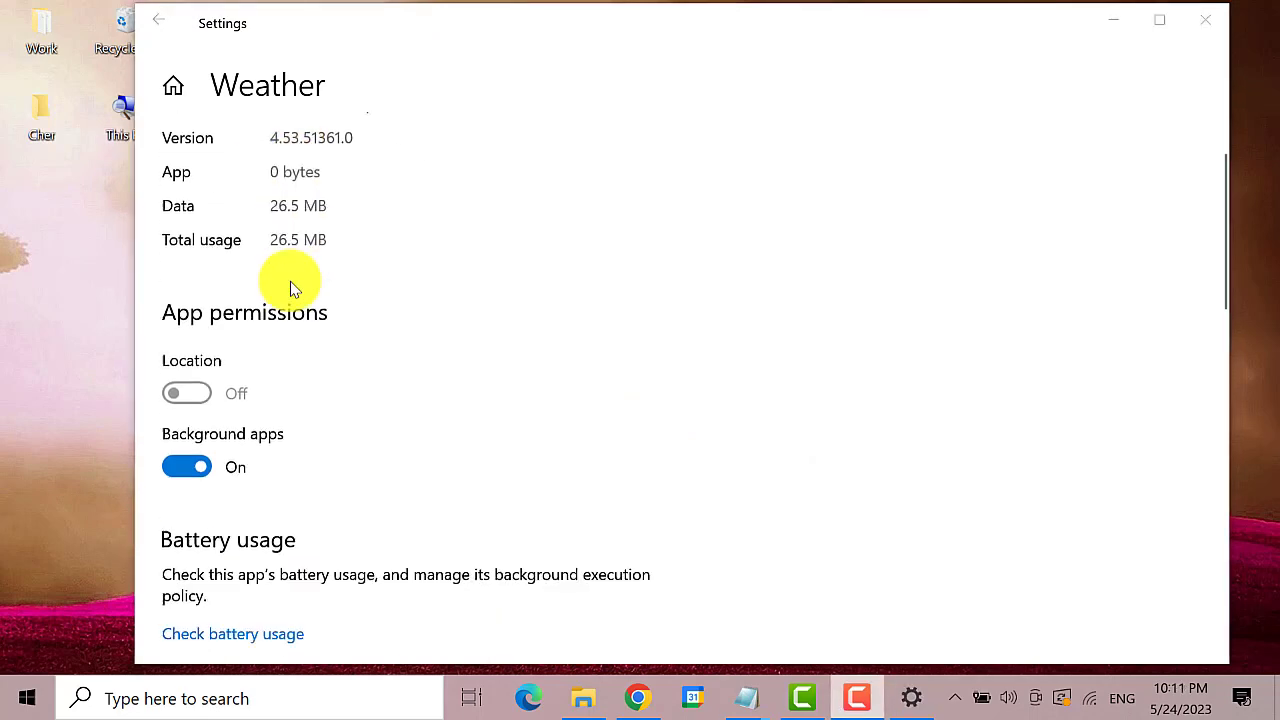
scroll(289, 300, "down", 2)
scroll(289, 322, "down", 3)
scroll(289, 334, "down", 2)
scroll(286, 335, "down", 2)
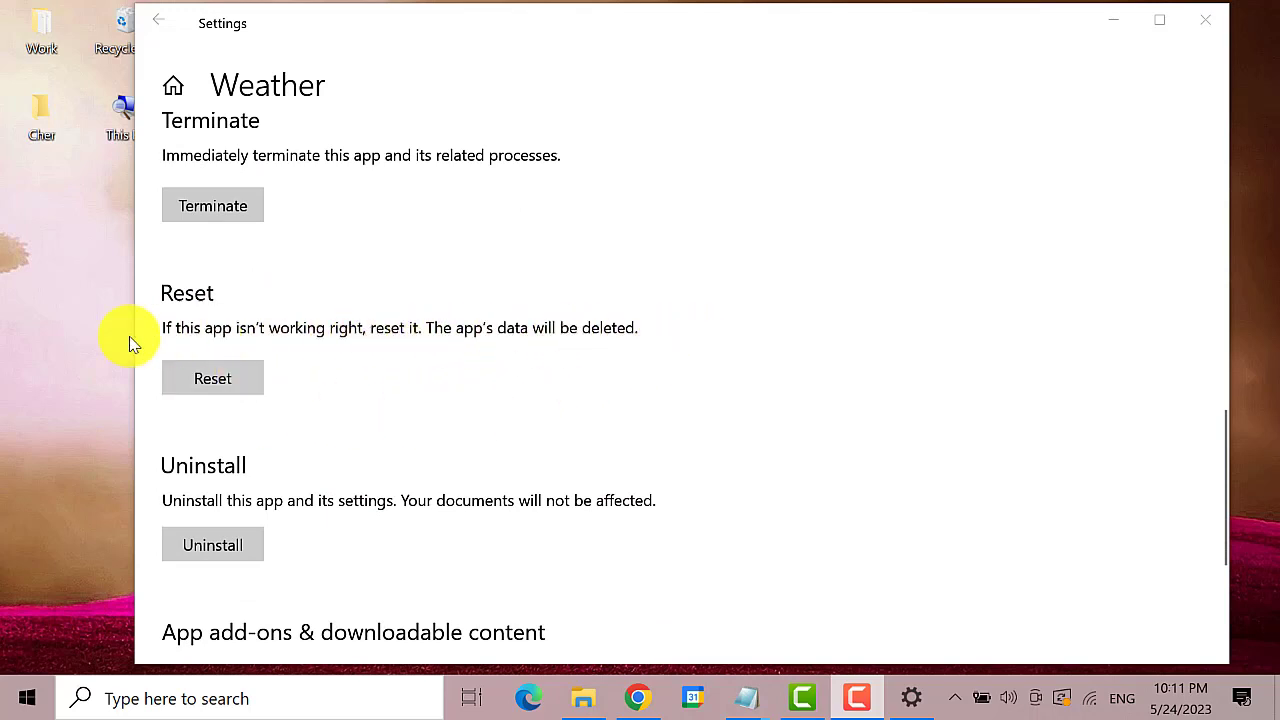
left_click(213, 378)
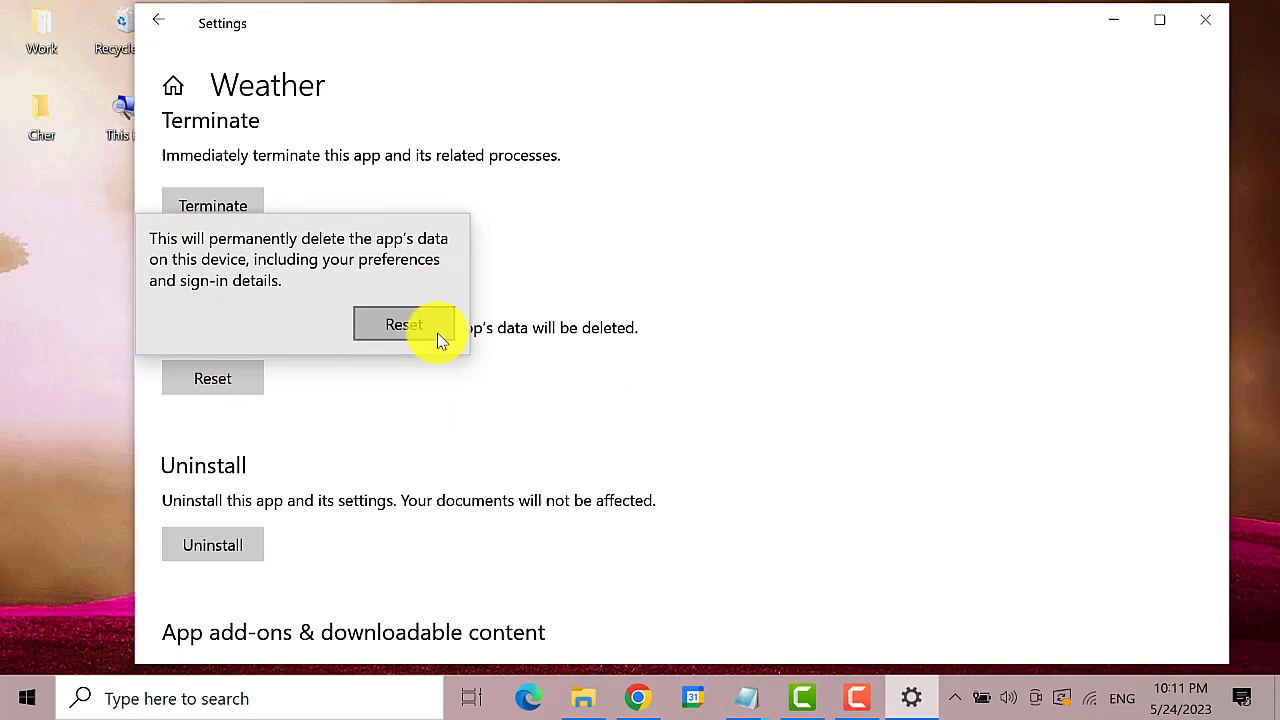
left_click(404, 325)
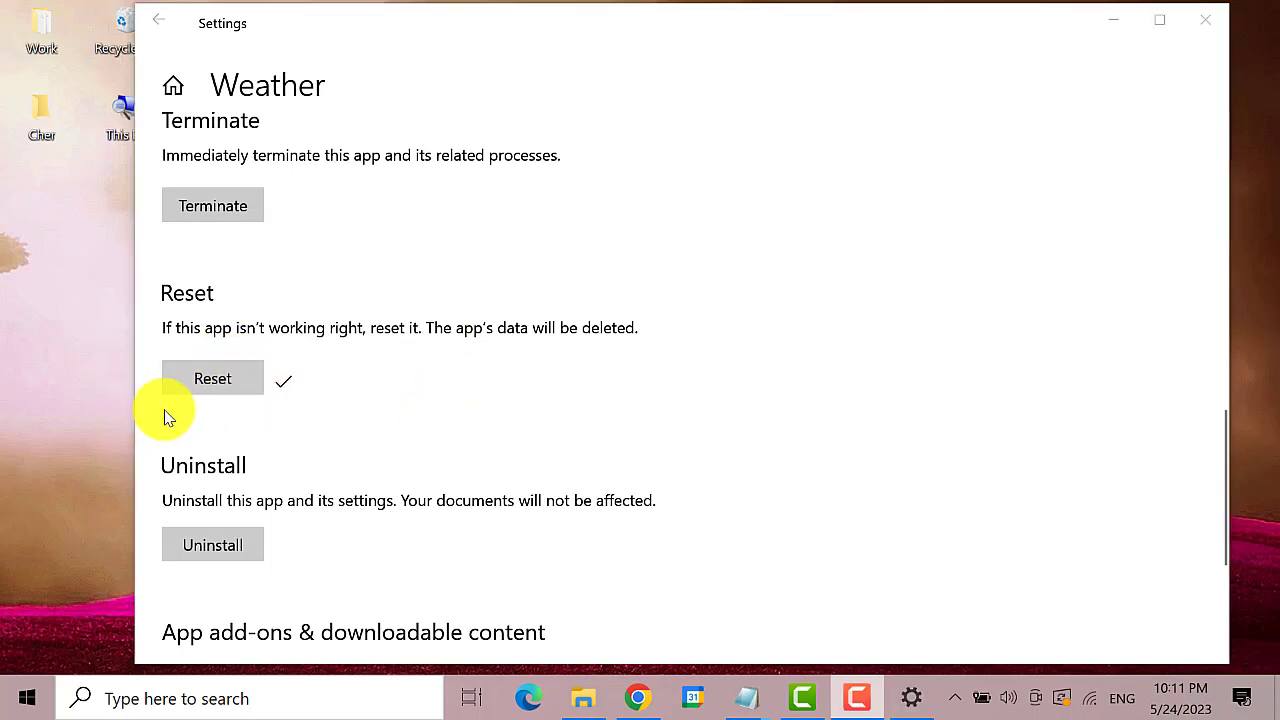
left_click(1206, 23)
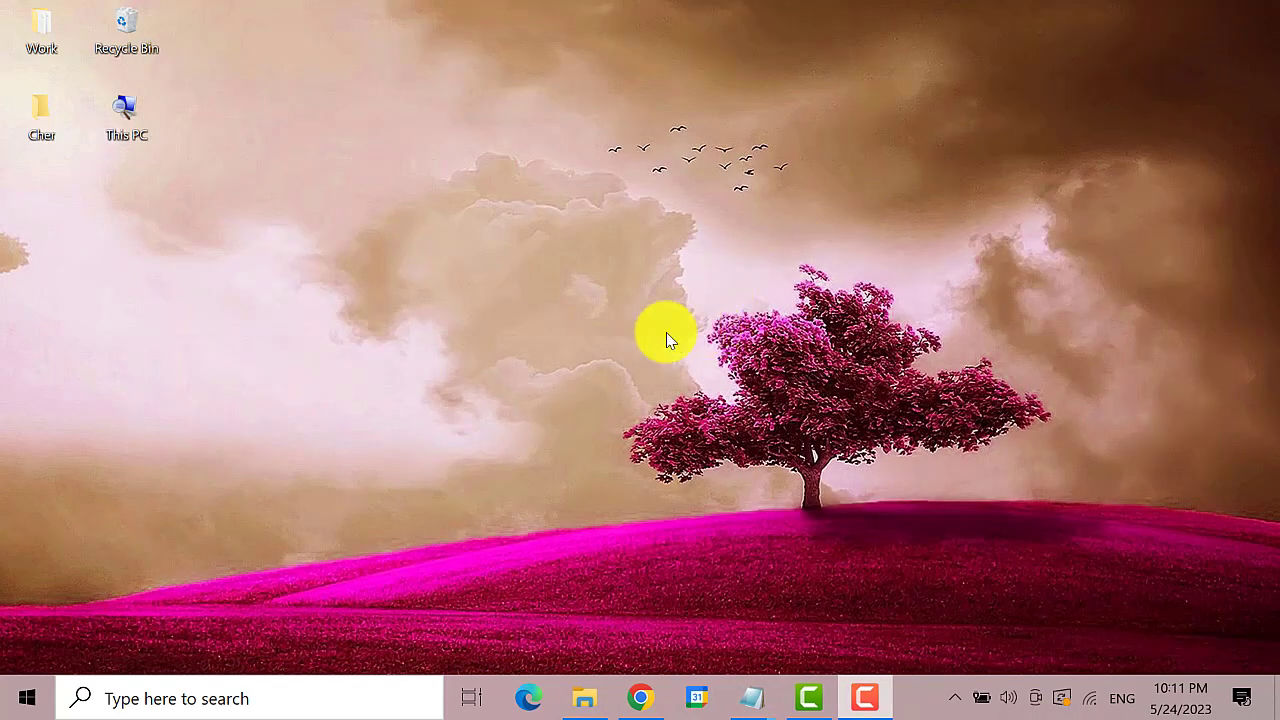
Reopen Settings from Start and go to the Apps section
left_click(27, 698)
mouse_move(86, 594)
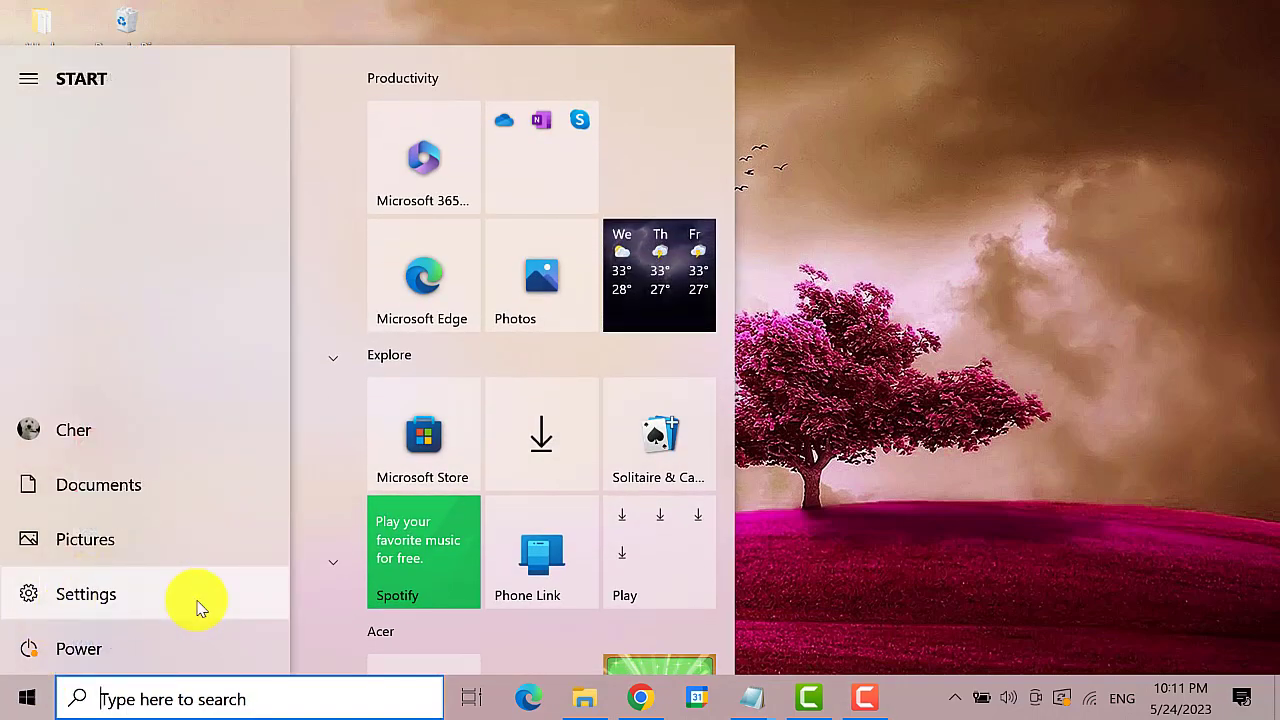
left_click(196, 604)
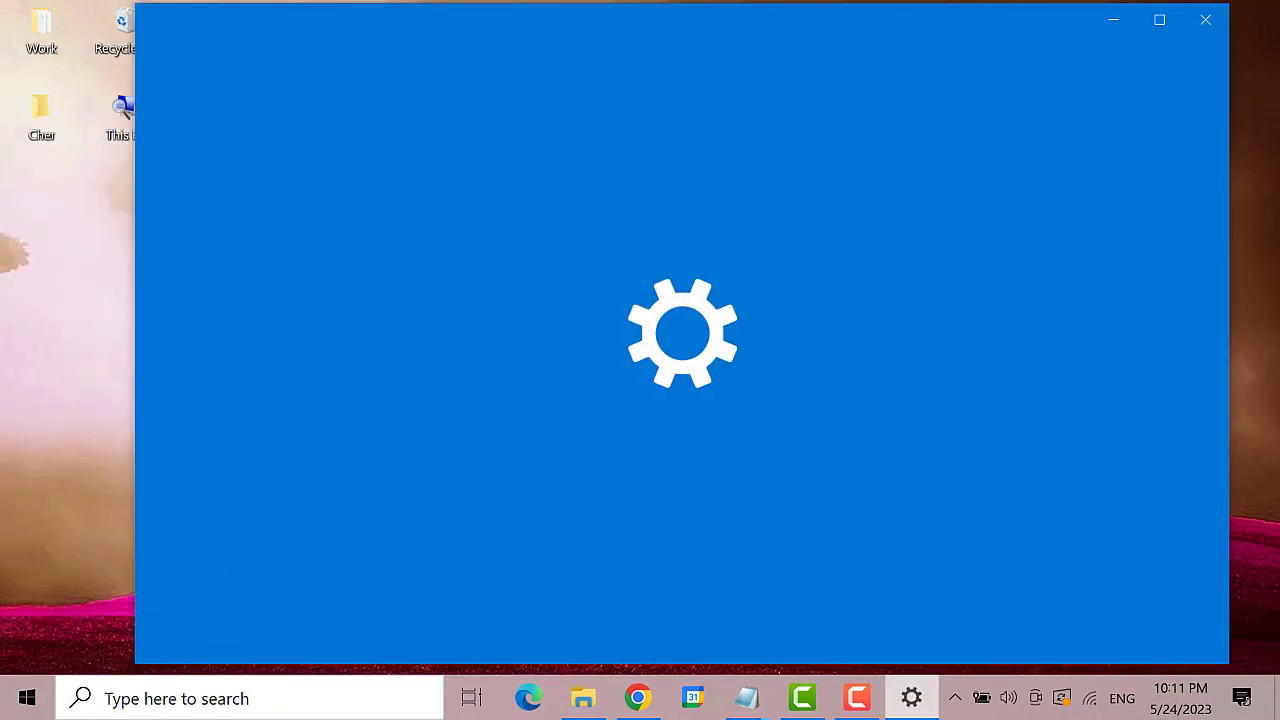
scroll(443, 103, "down", 2)
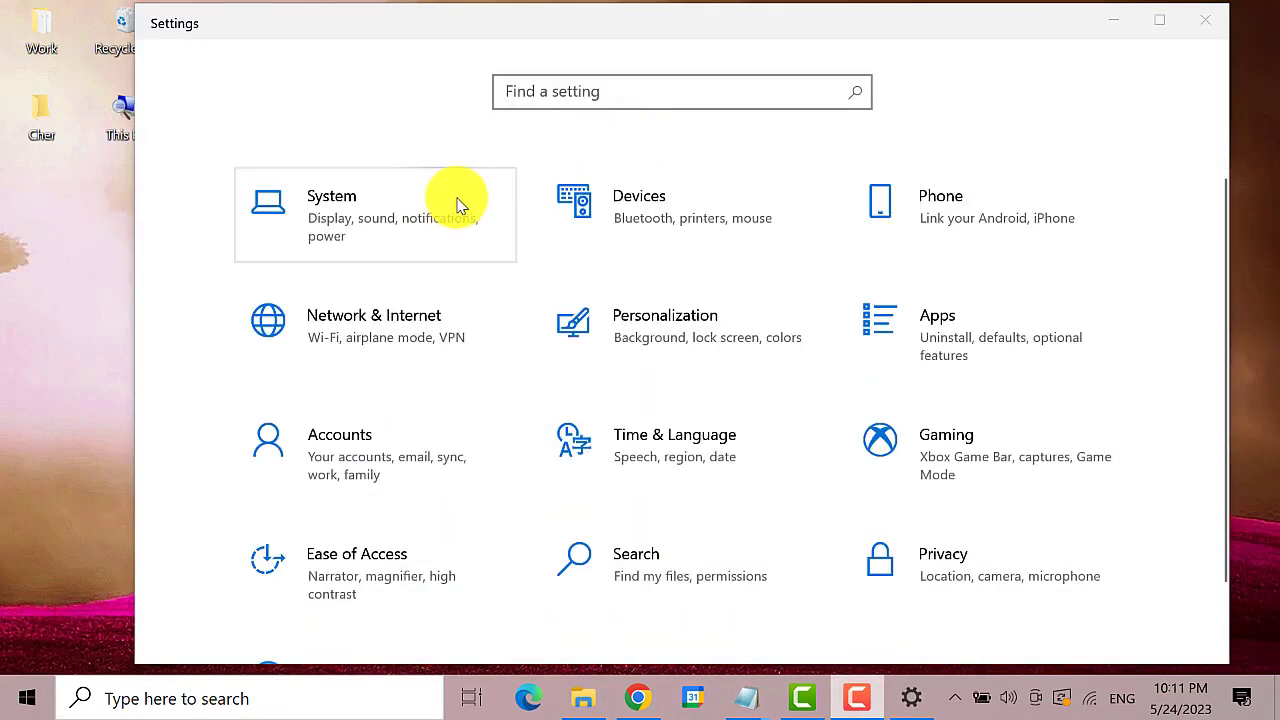
left_click(1040, 322)
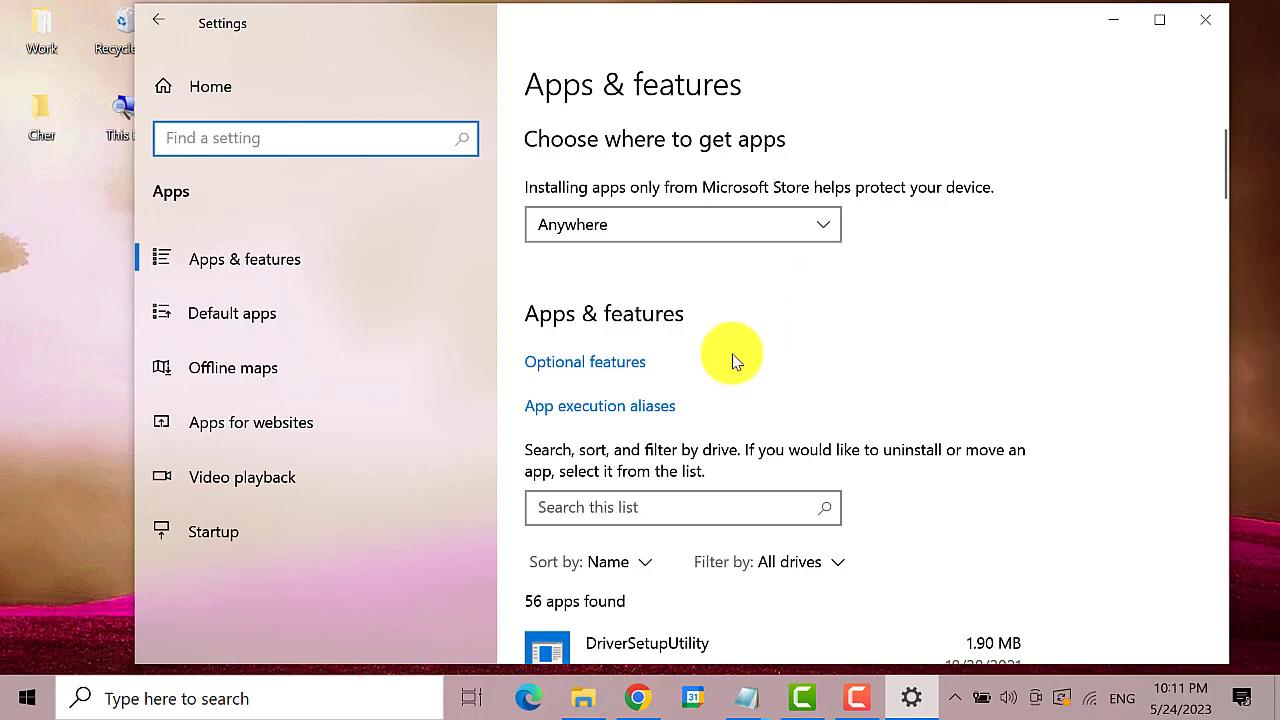
Scroll Apps & features down to Weather and expand its entry
scroll(827, 420, "down", 5)
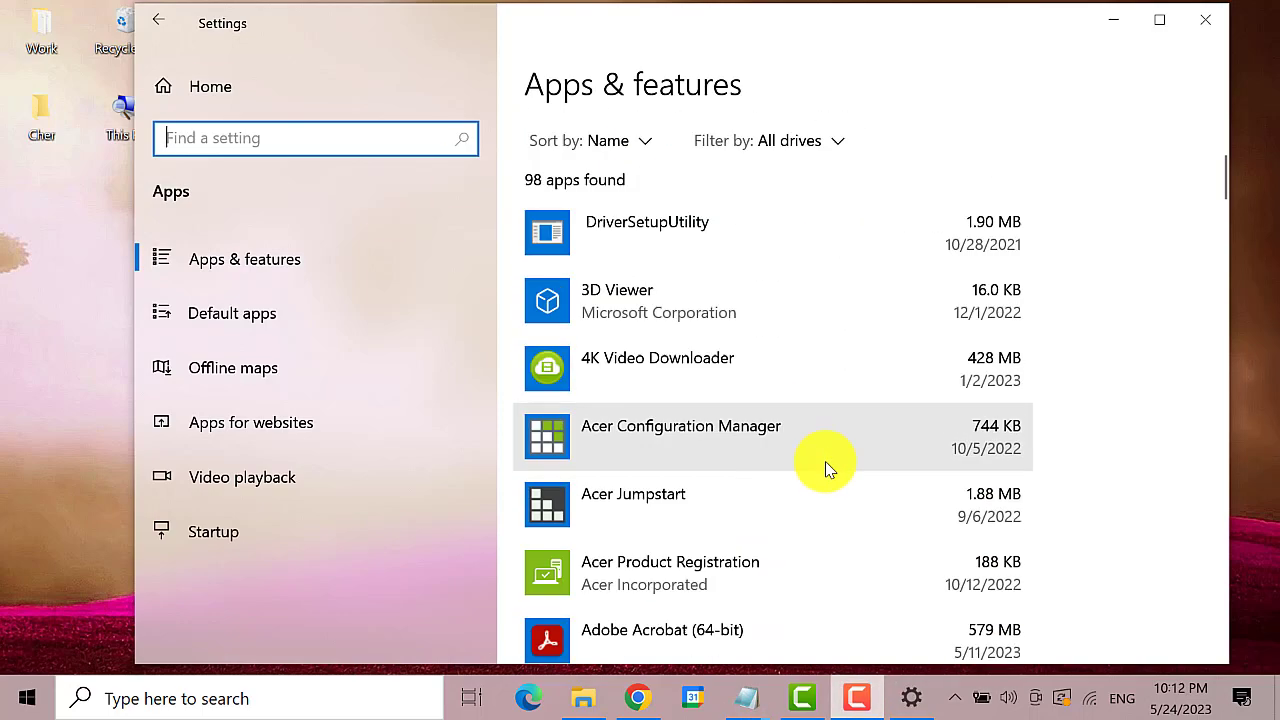
scroll(826, 463, "down", 5)
scroll(826, 463, "down", 5)
scroll(826, 463, "down", 5)
scroll(826, 463, "down", 5)
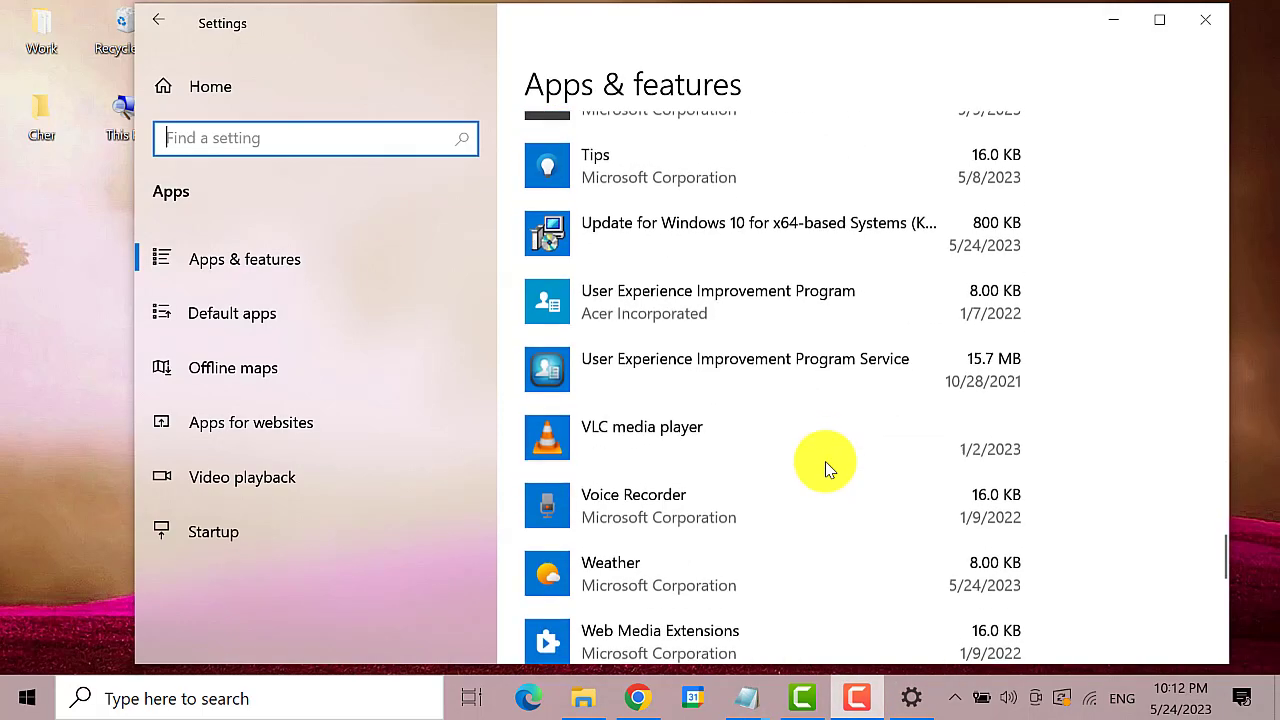
scroll(826, 466, "down", 2)
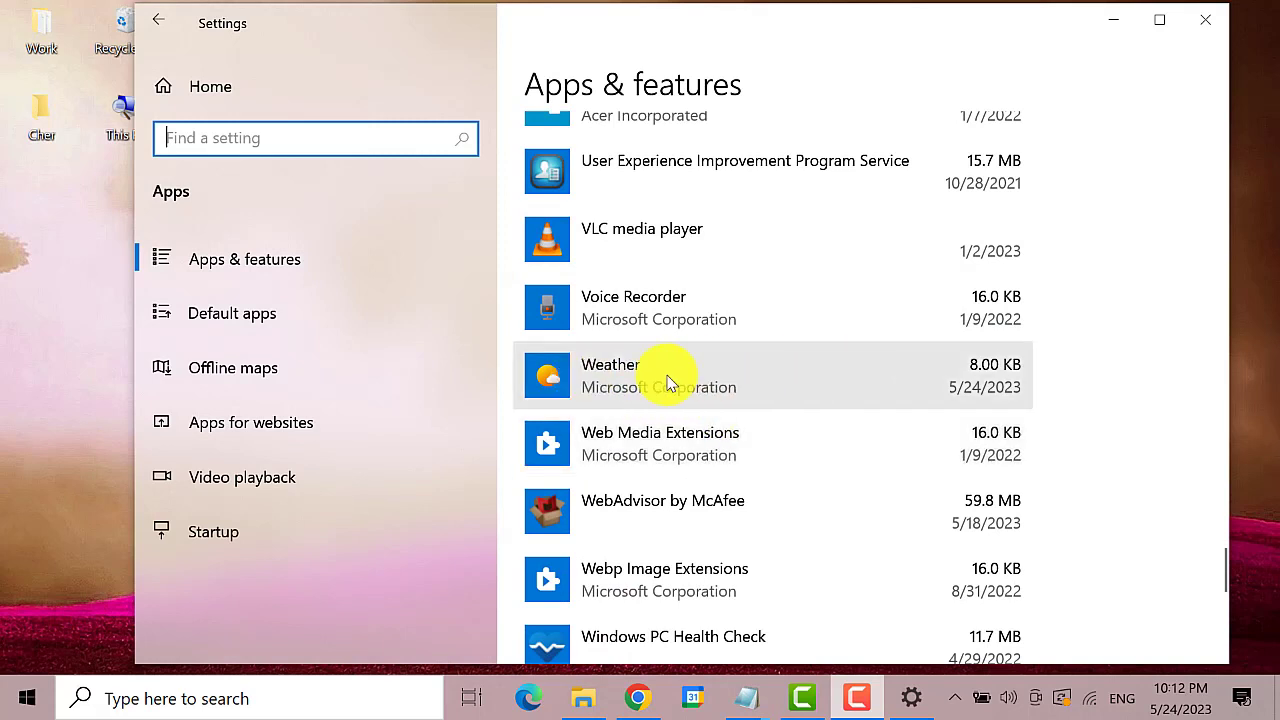
left_click(669, 383)
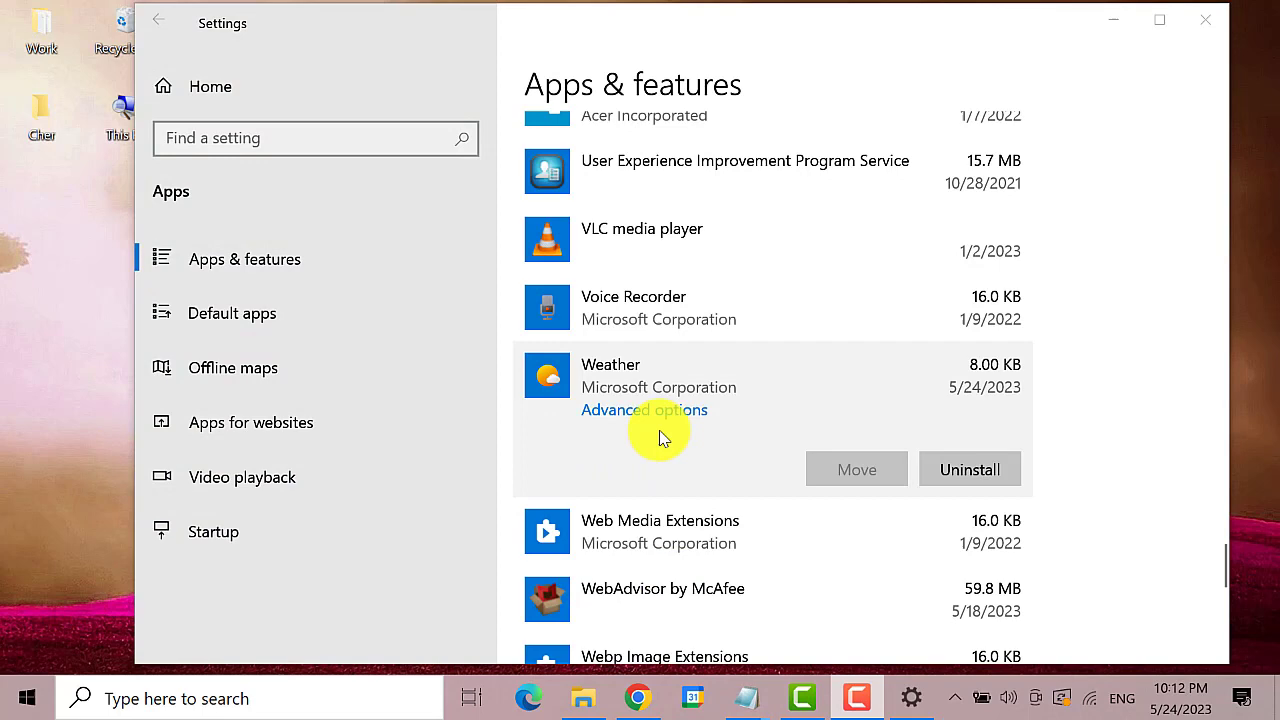
Uninstall the Weather app from its Advanced options page, confirming in the flyout
left_click(698, 416)
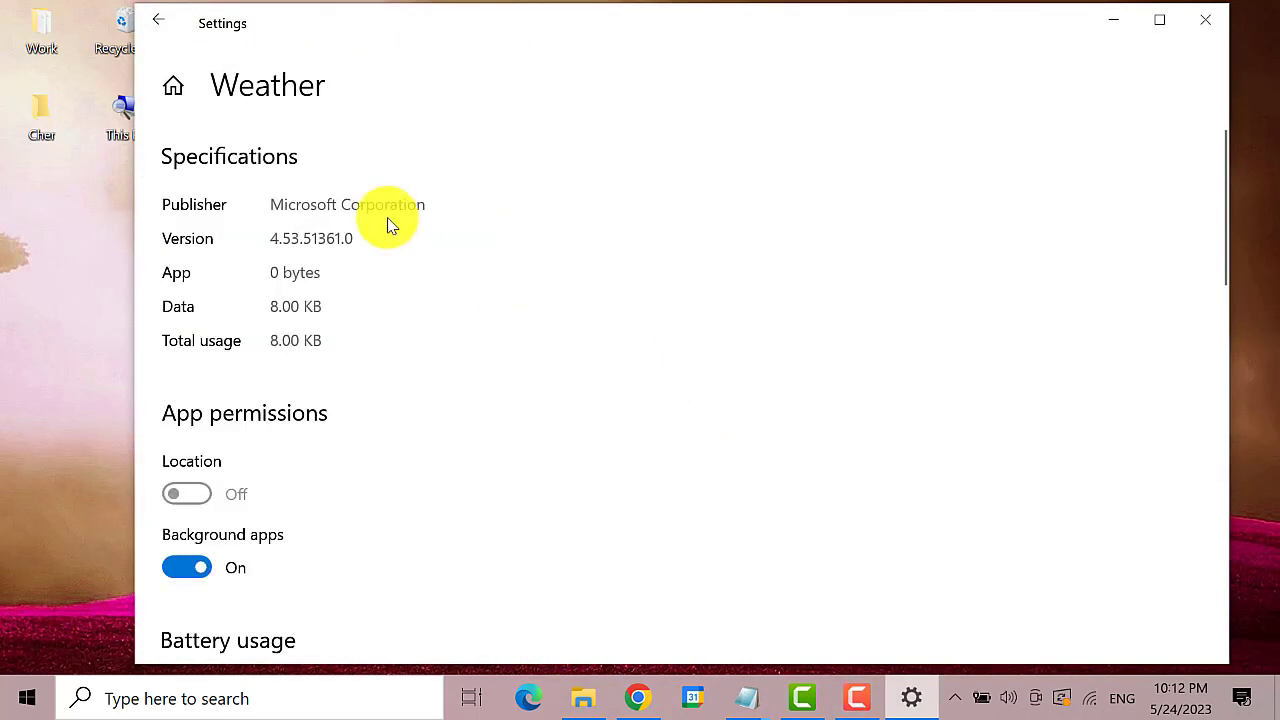
scroll(375, 270, "down", 2)
scroll(340, 340, "down", 3)
scroll(330, 350, "down", 2)
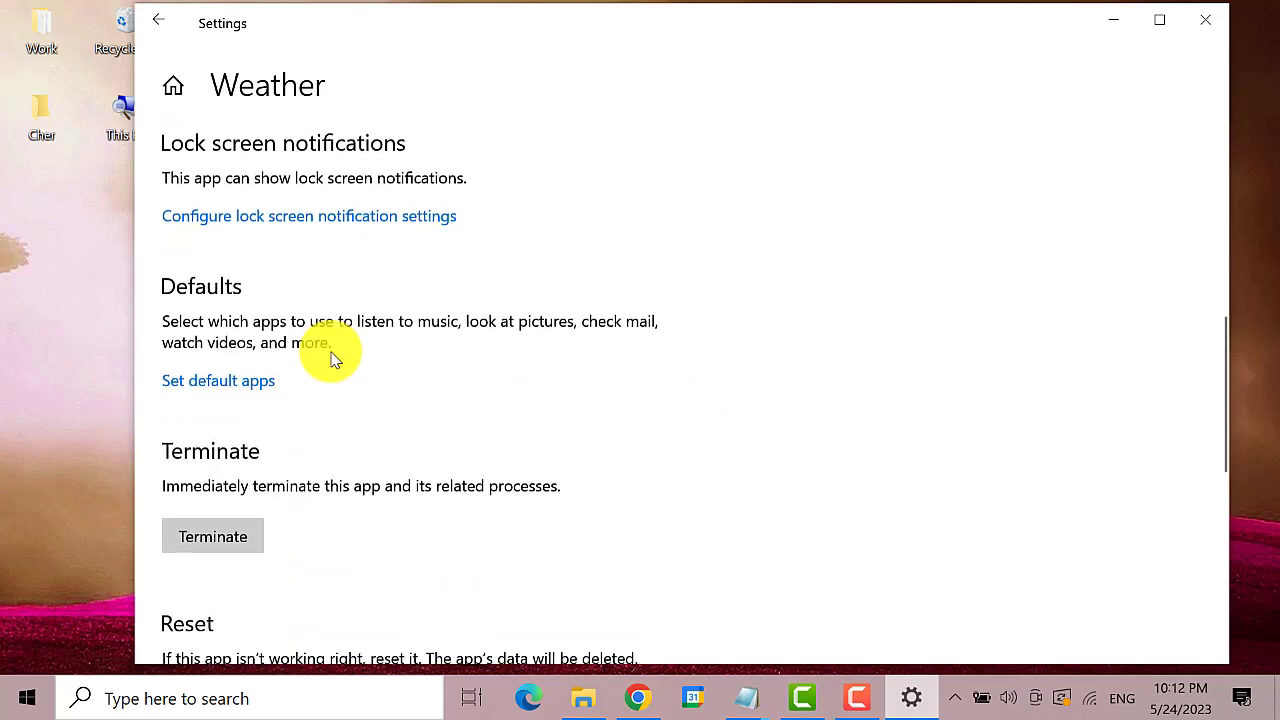
scroll(333, 362, "down", 3)
scroll(330, 357, "down", 2)
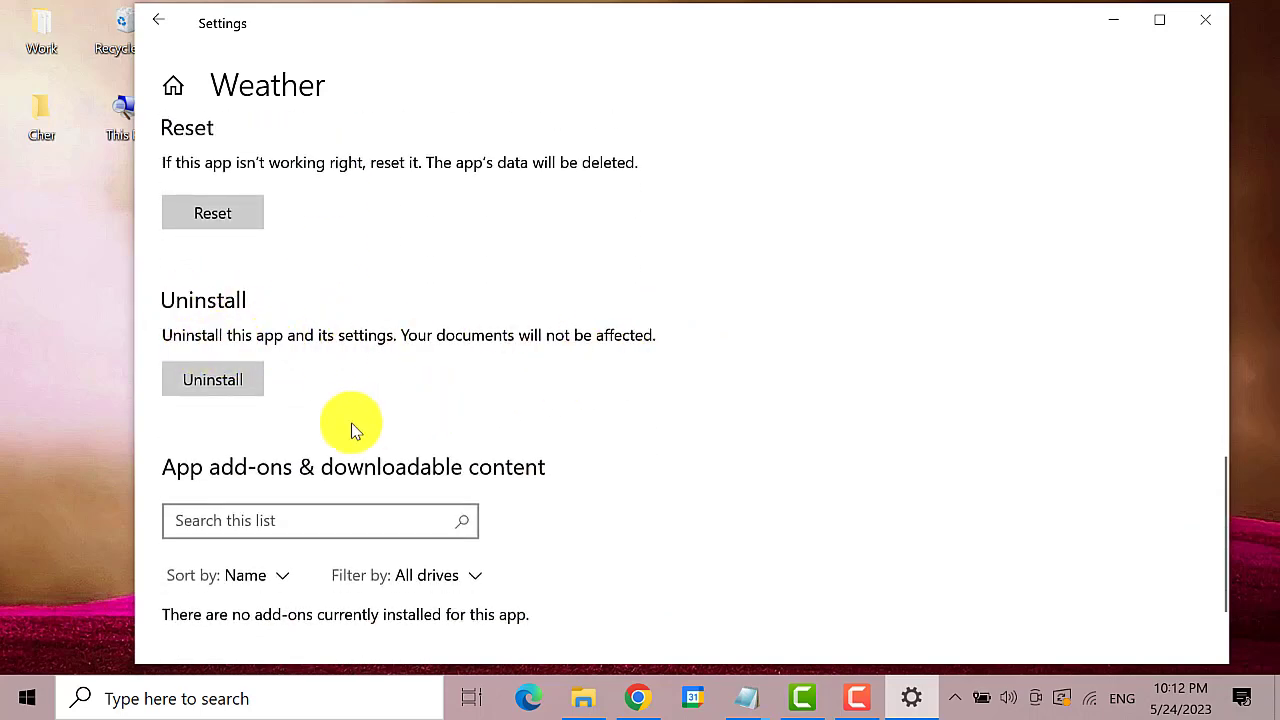
left_click(230, 380)
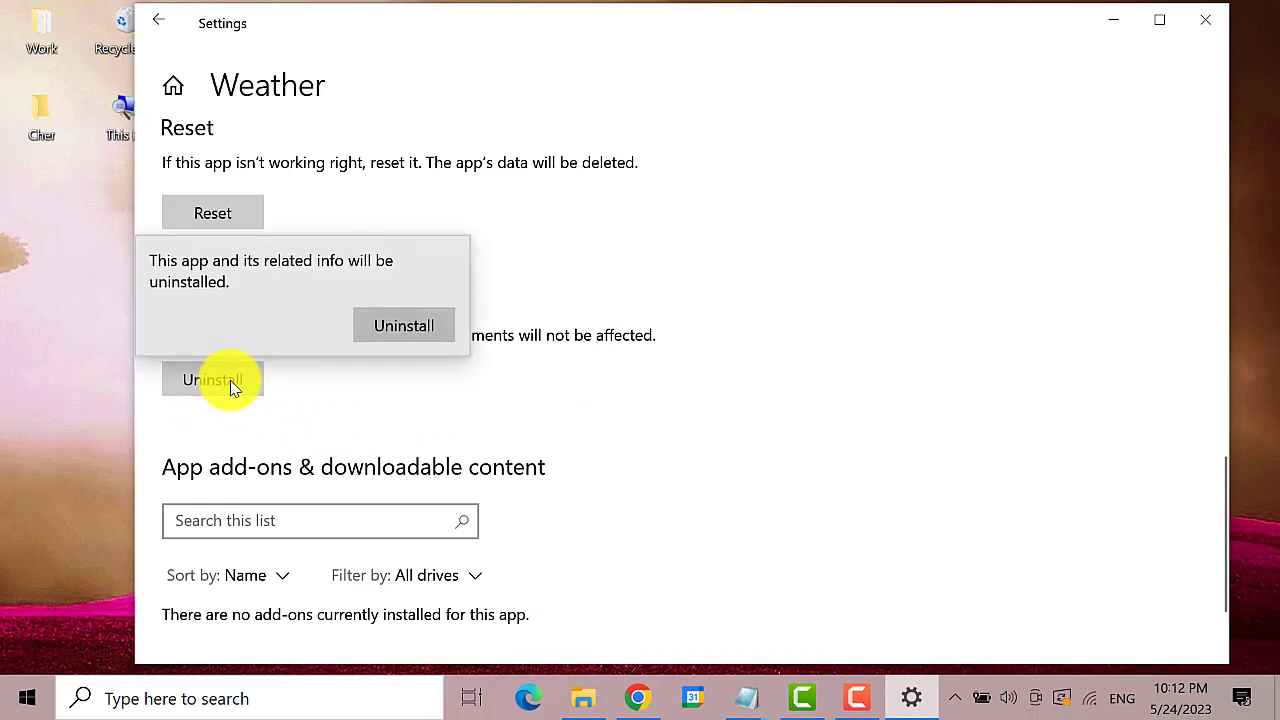
left_click(443, 330)
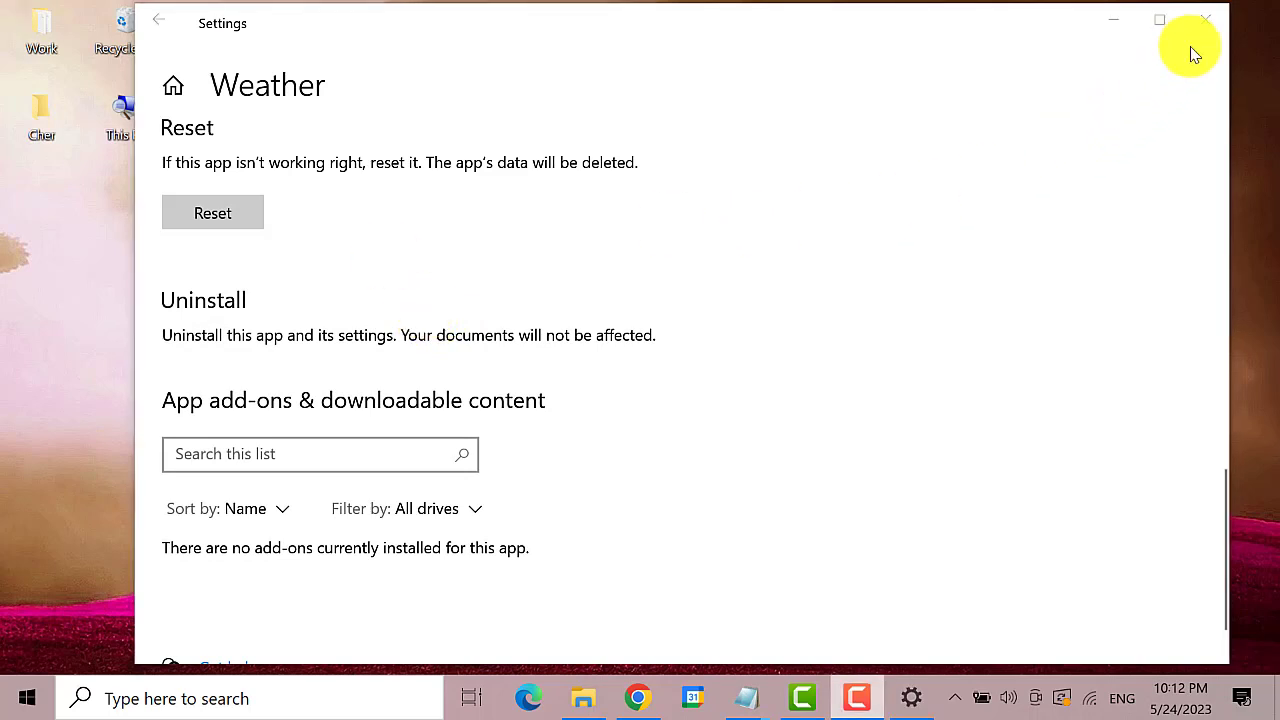
Close Settings and launch Microsoft Store through a Windows search for 'soft store'
left_click(1207, 21)
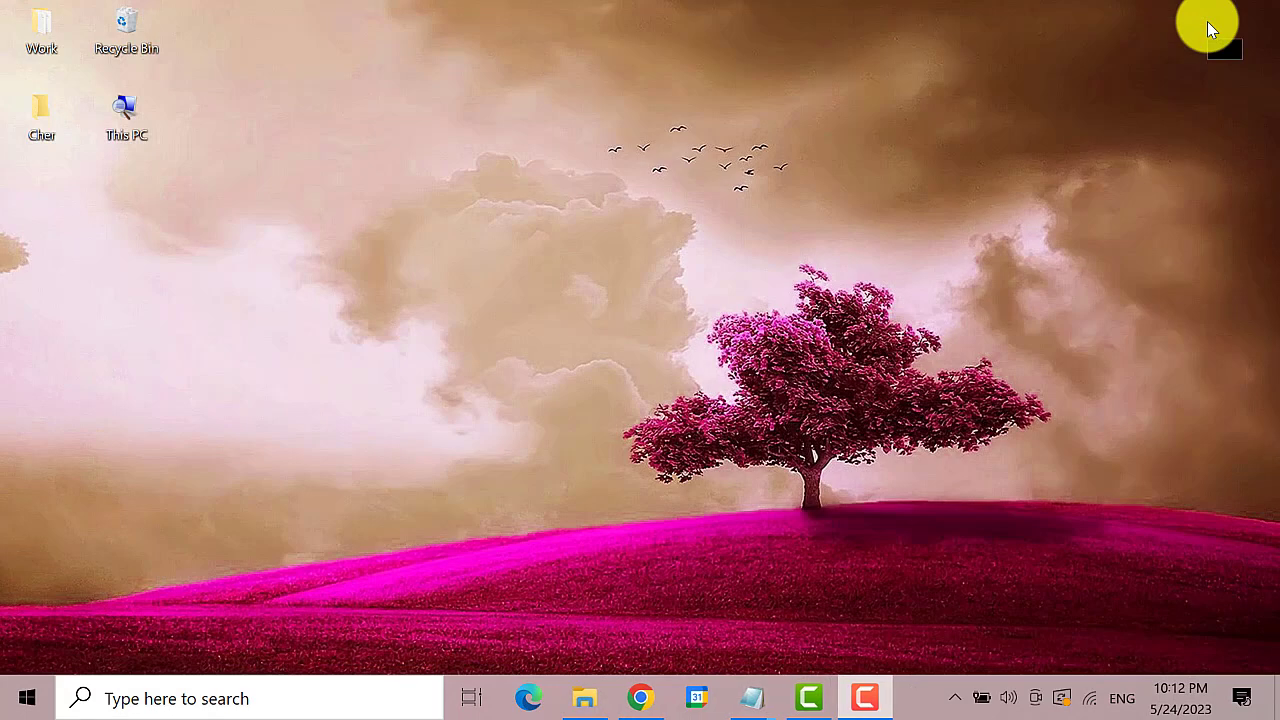
left_click(105, 700)
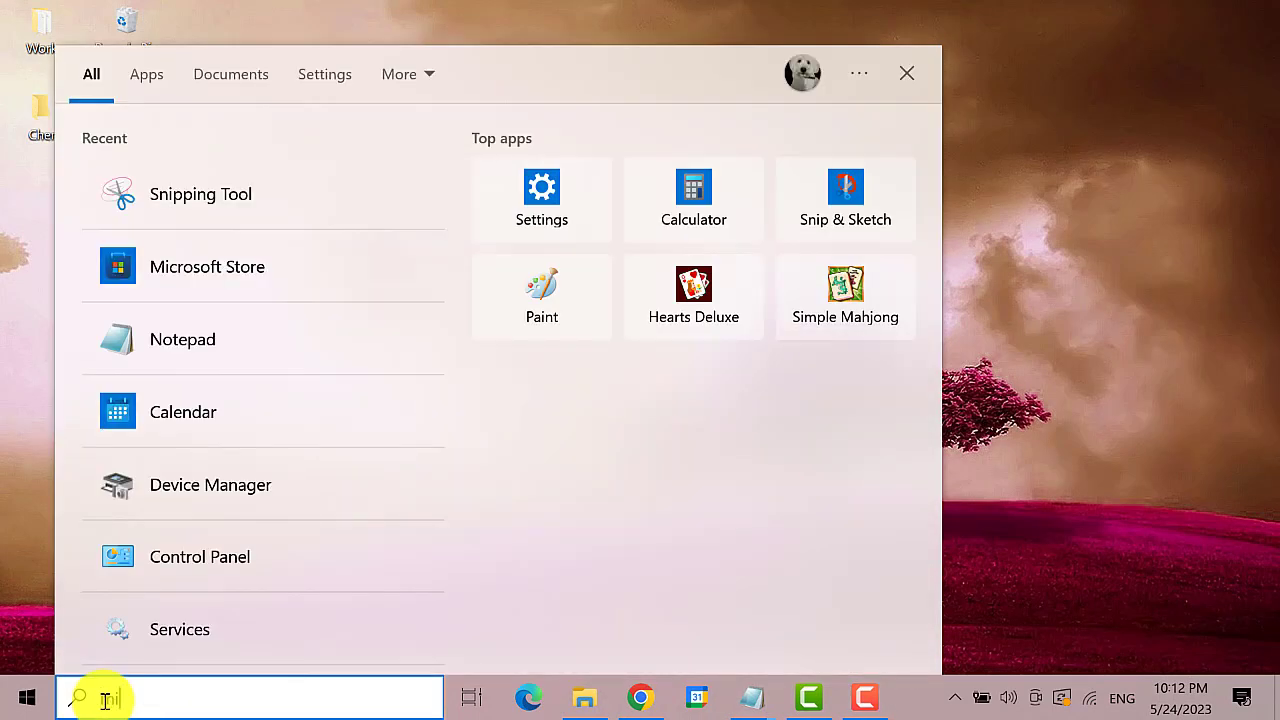
type("microsoft s")
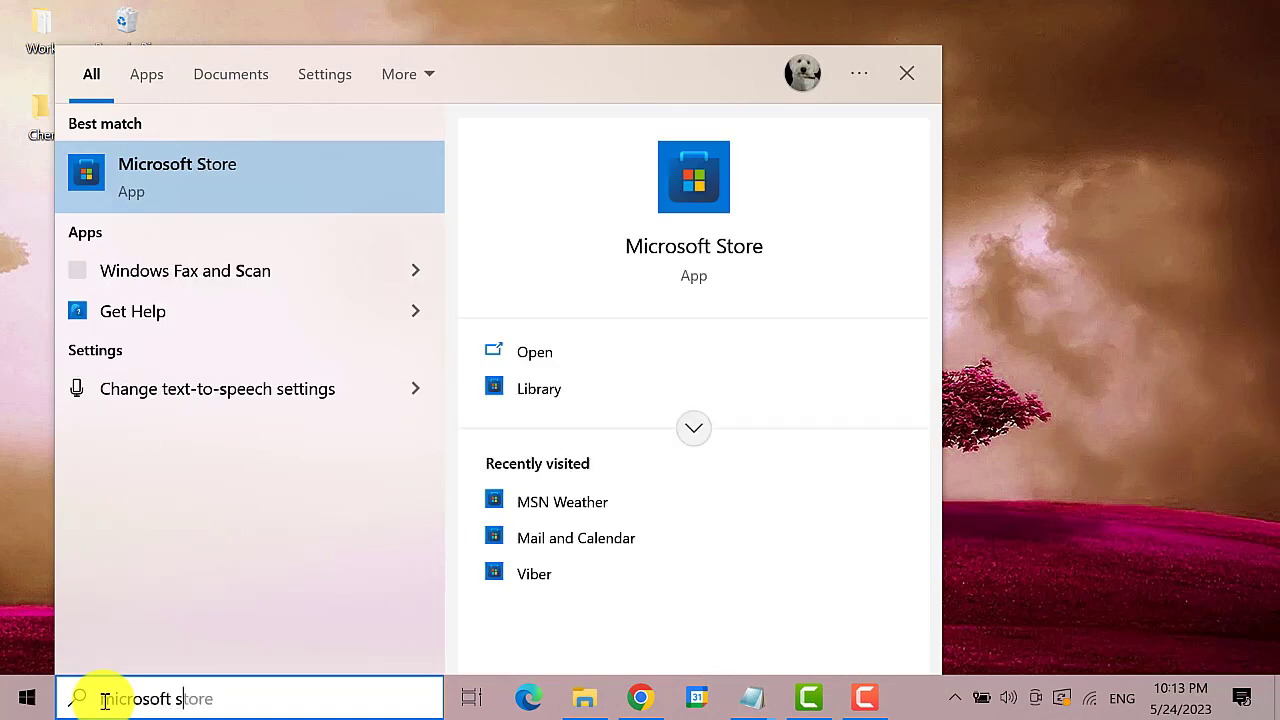
type("tore")
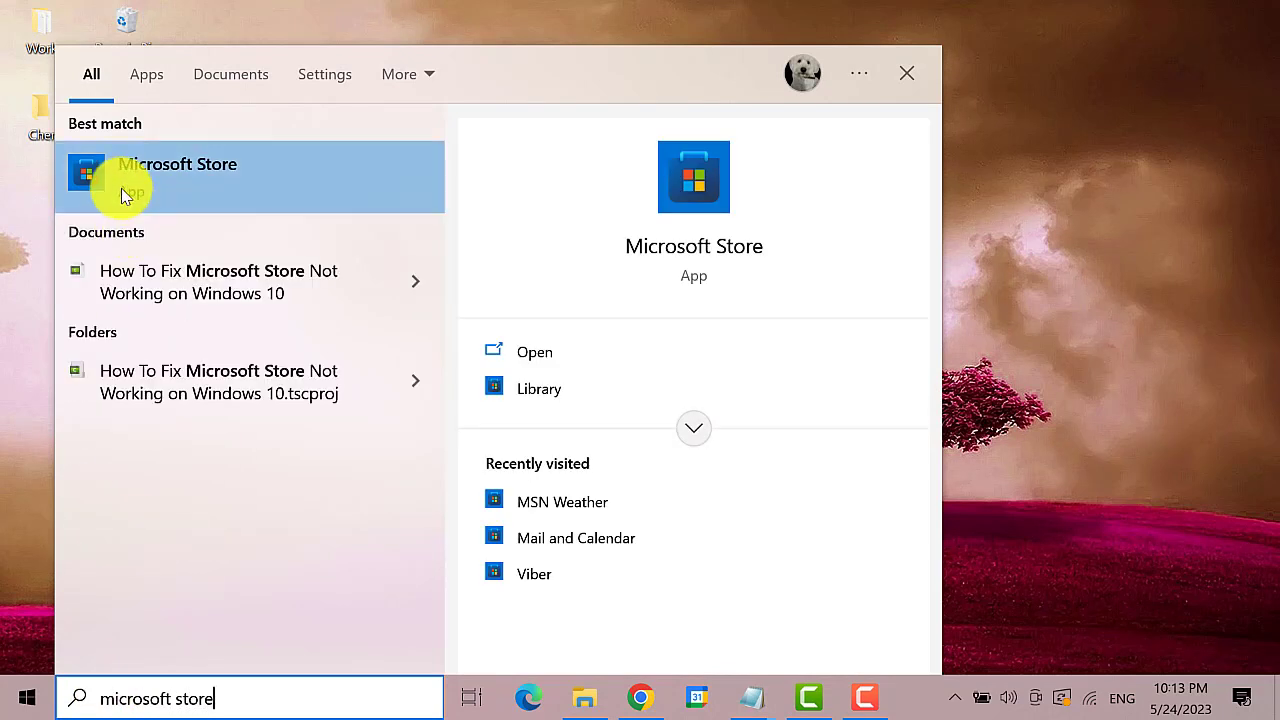
left_click(306, 184)
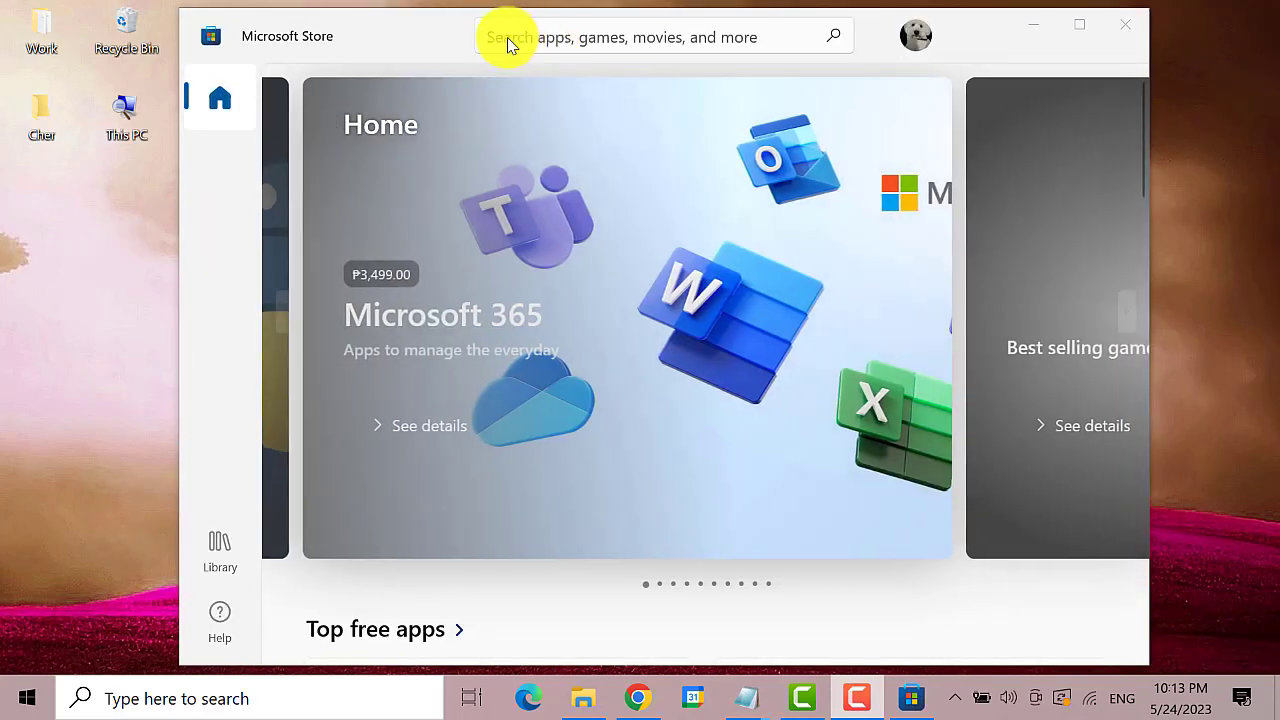
Search the Store for 'MSN', open MSN Weather and click Get to download it
left_click(634, 40)
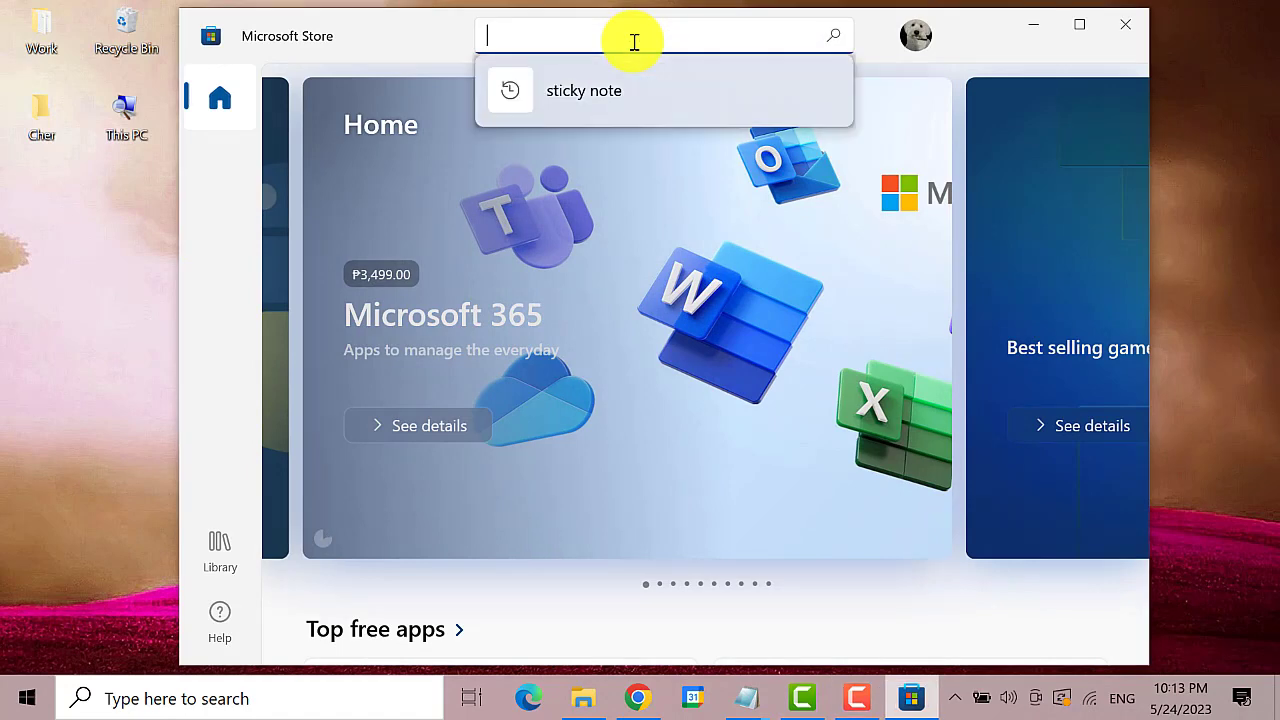
type("MSN weather")
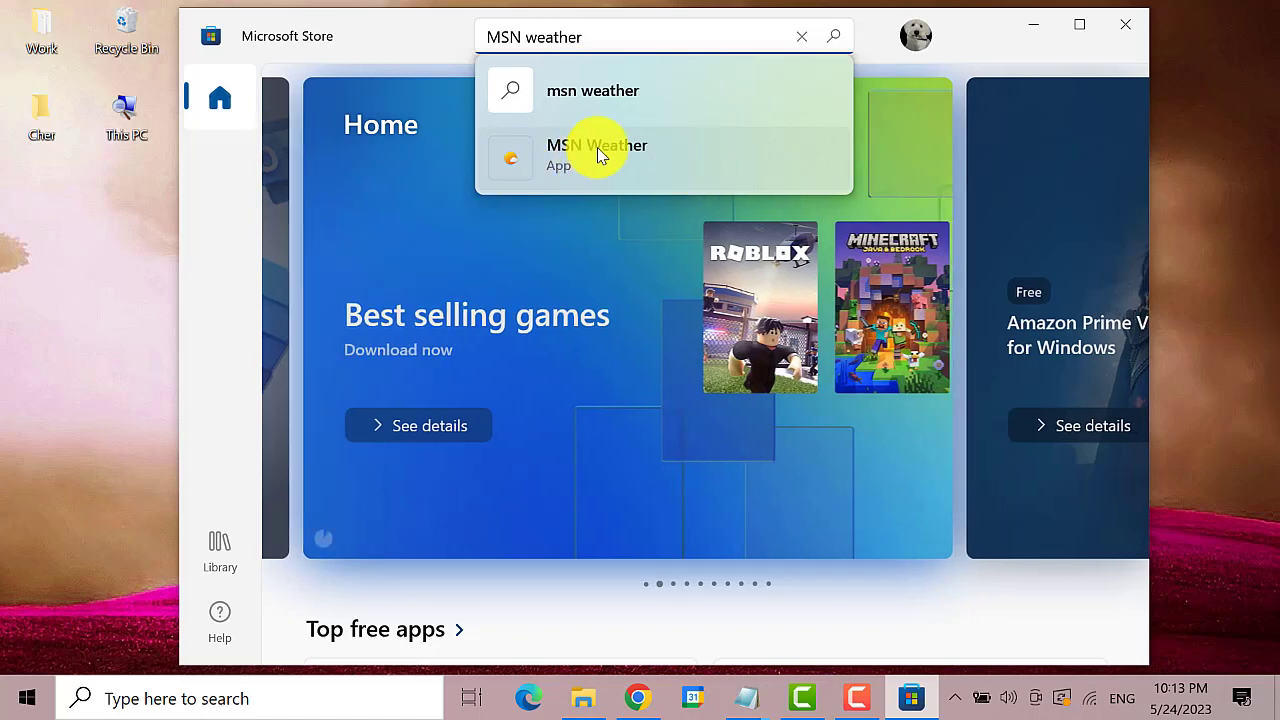
left_click(597, 147)
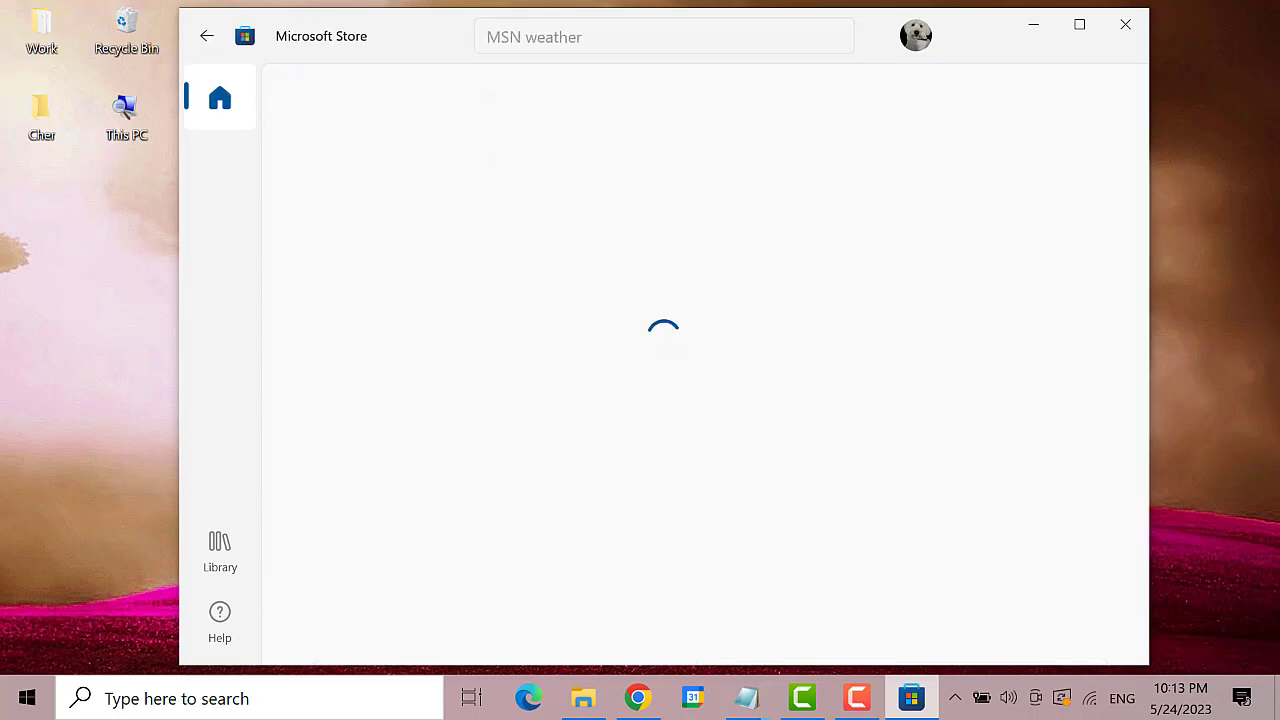
left_click(1047, 121)
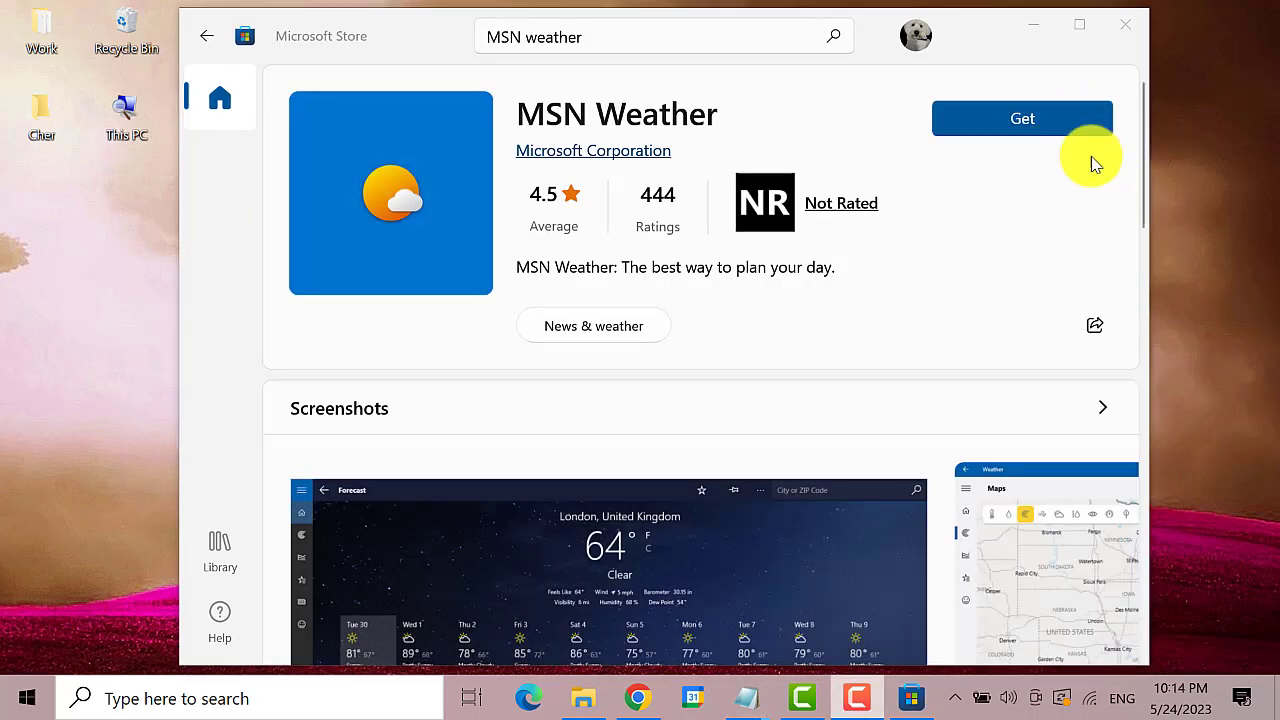
left_click(1082, 118)
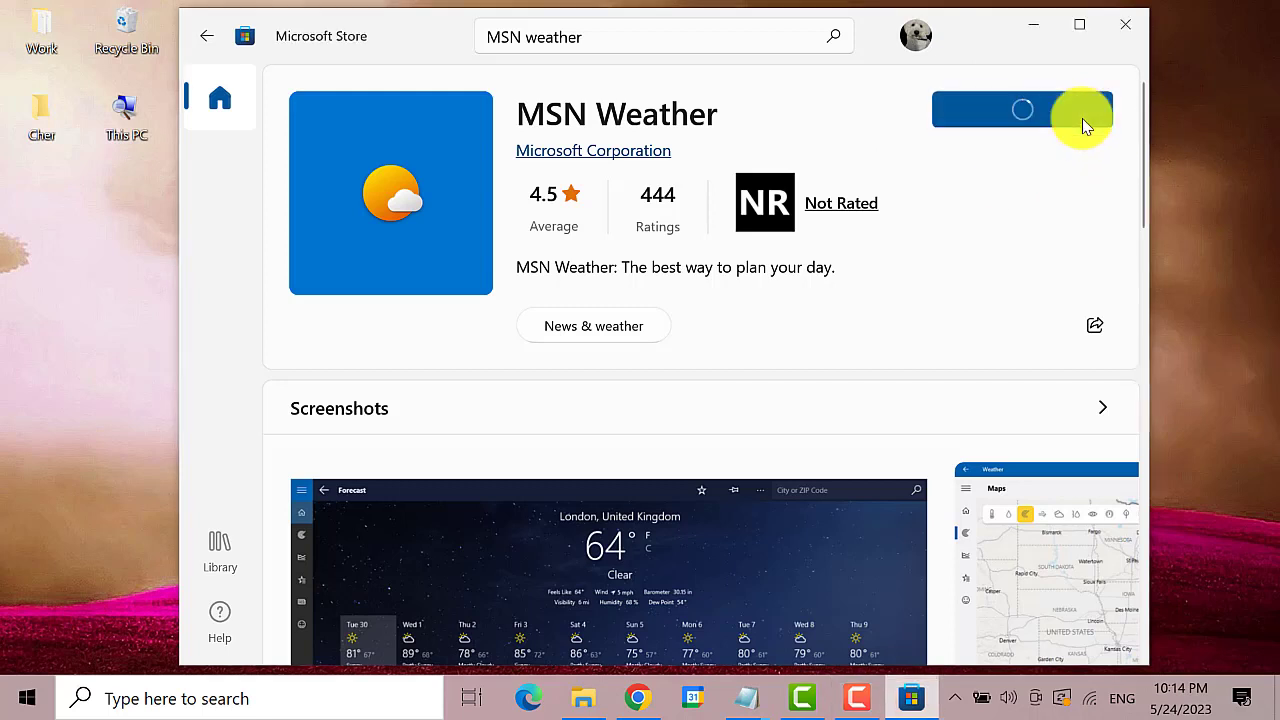